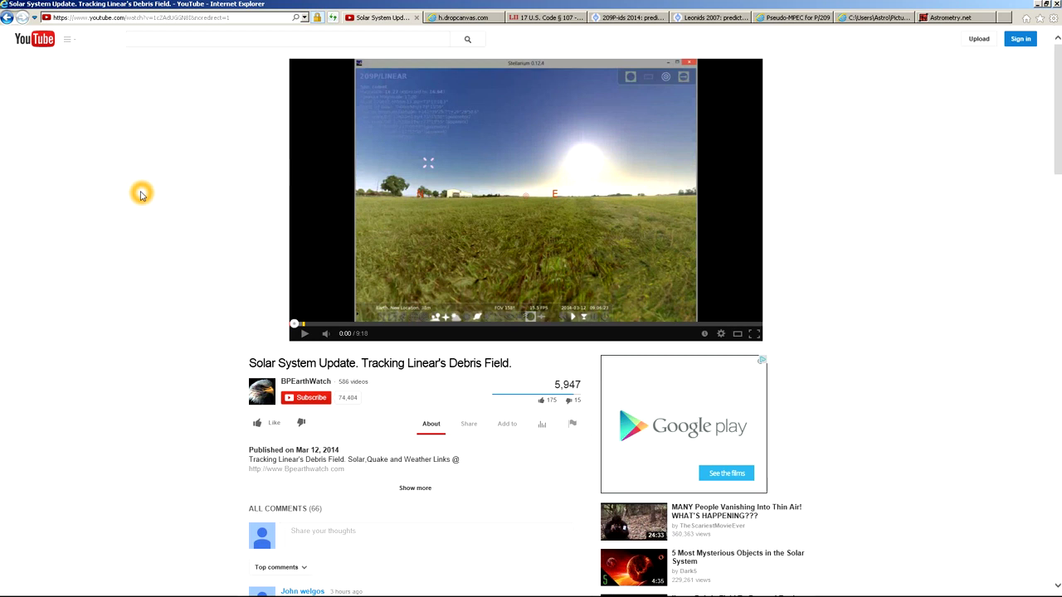
Open the h.dropcanvas.com image of the copyright violations message and read the notice.
left_click(466, 17)
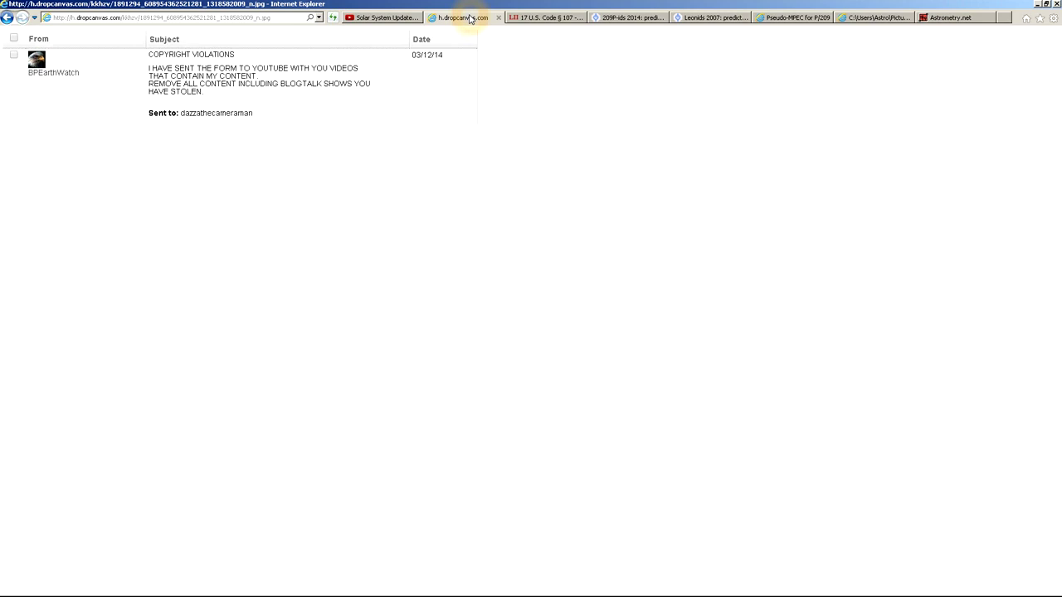
left_click(474, 174)
left_click(472, 174)
left_click(457, 106)
left_click(457, 107)
Check the fair use text of 17 U.S. Code § 107 between views of the video page, and reopen the copyright violations message.
left_click(393, 20)
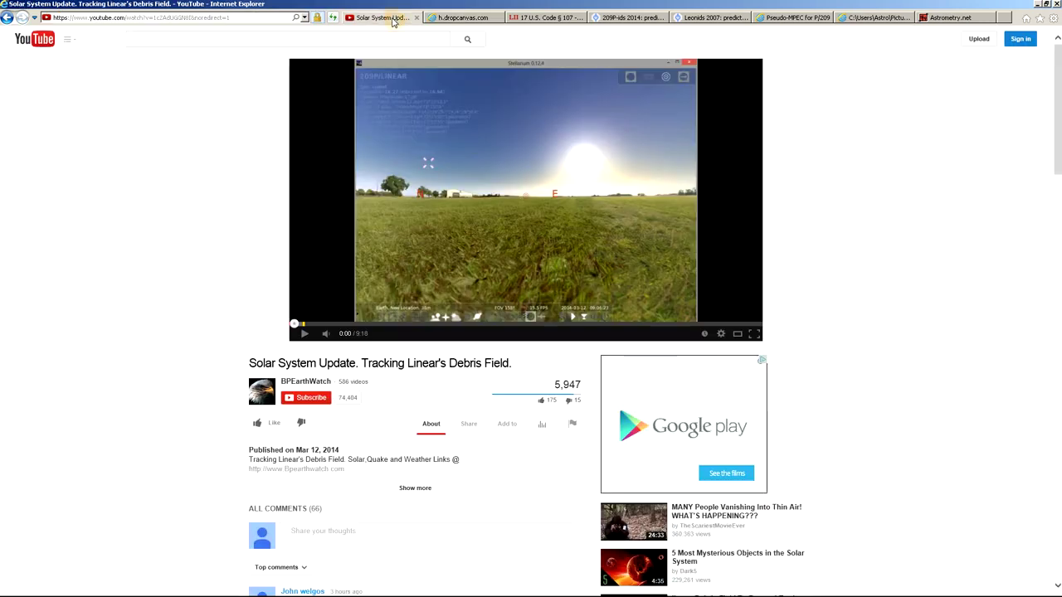
left_click(220, 121)
left_click(550, 18)
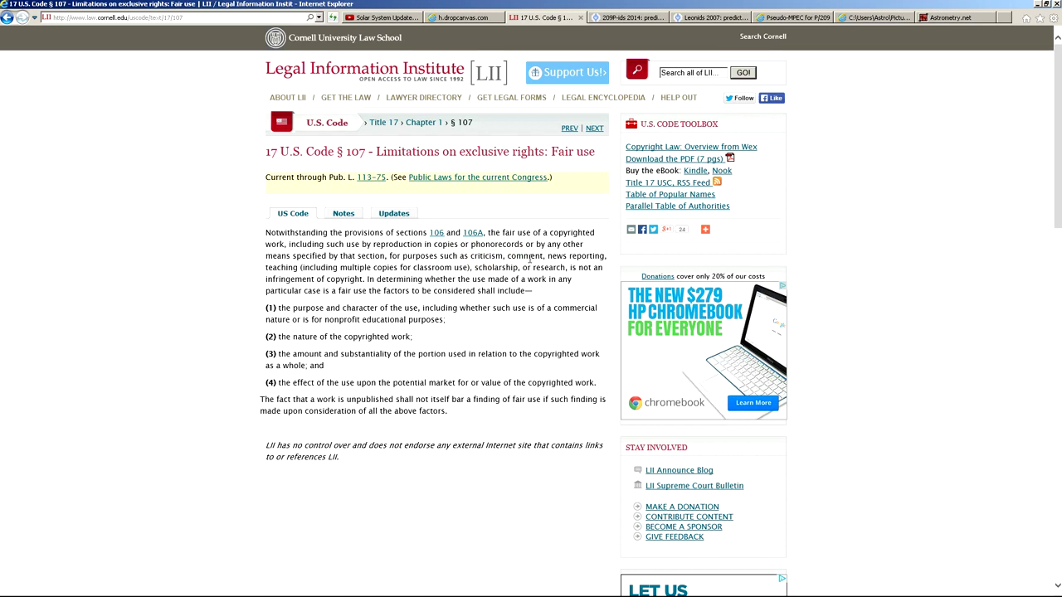
left_click(400, 18)
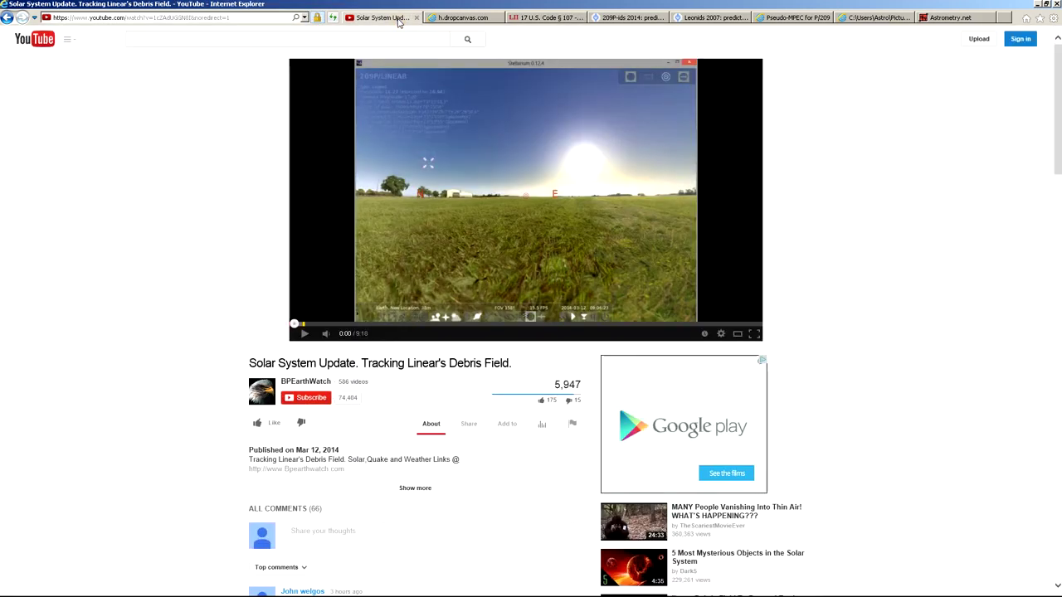
left_click(159, 221)
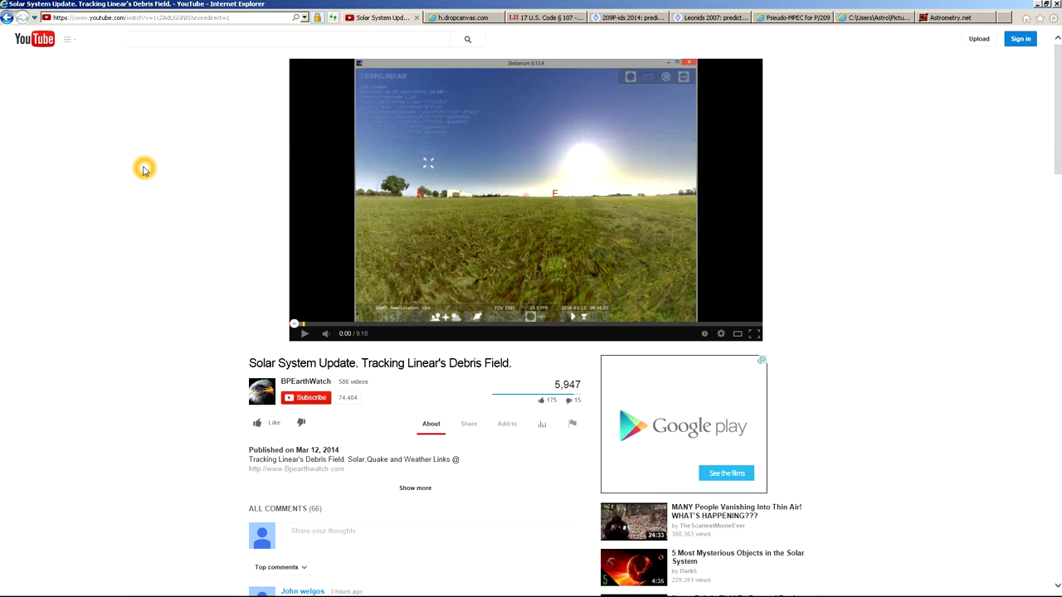
left_click(455, 18)
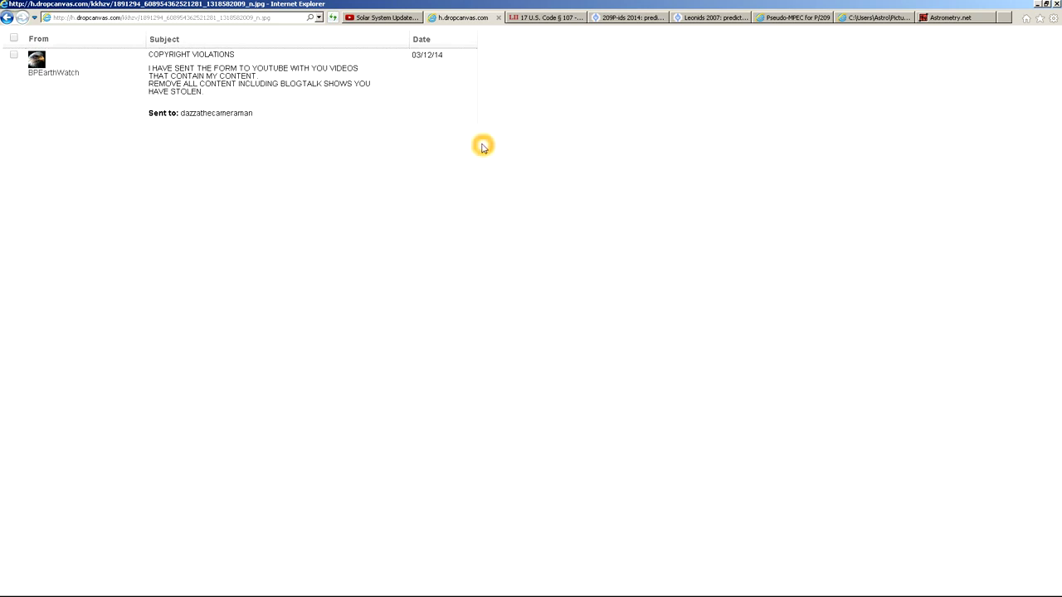
Play the "Solar System Update. Tracking Linear's Debris Field." video from about 4:06 and pause it at 4:41.
left_click(380, 18)
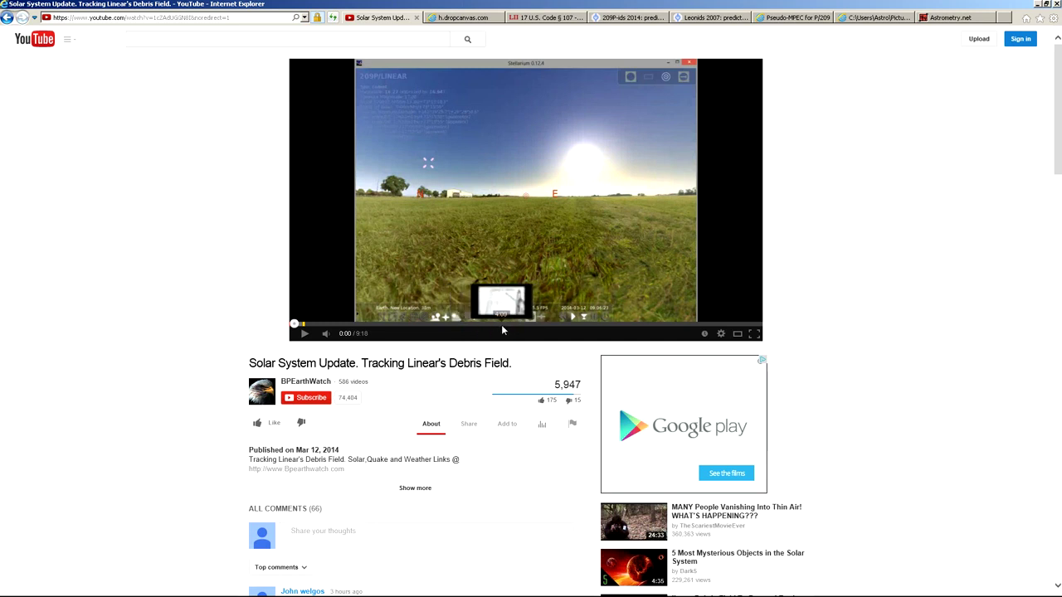
left_click(500, 329)
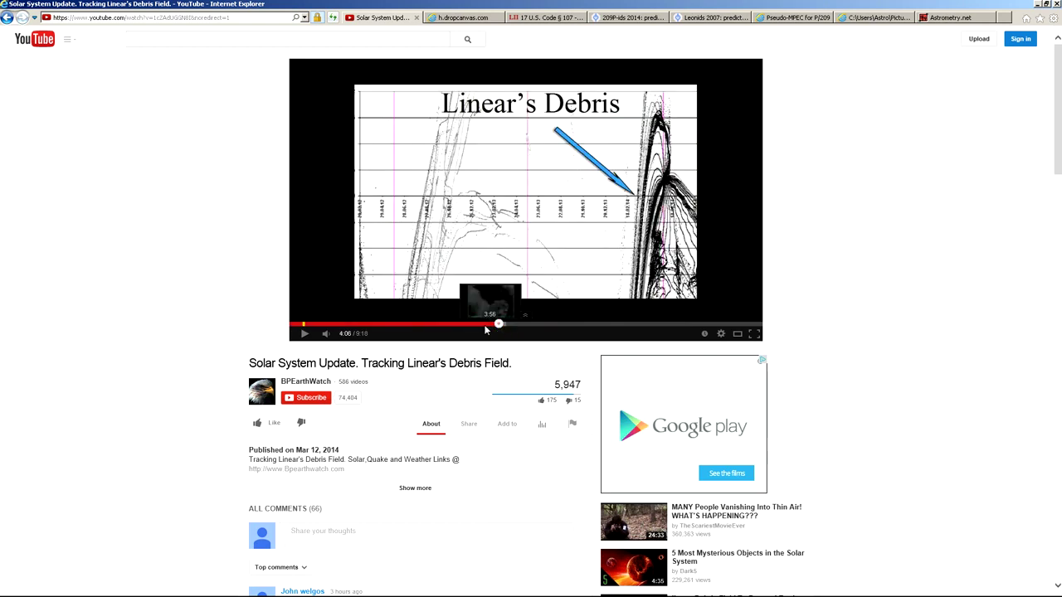
left_click(302, 335)
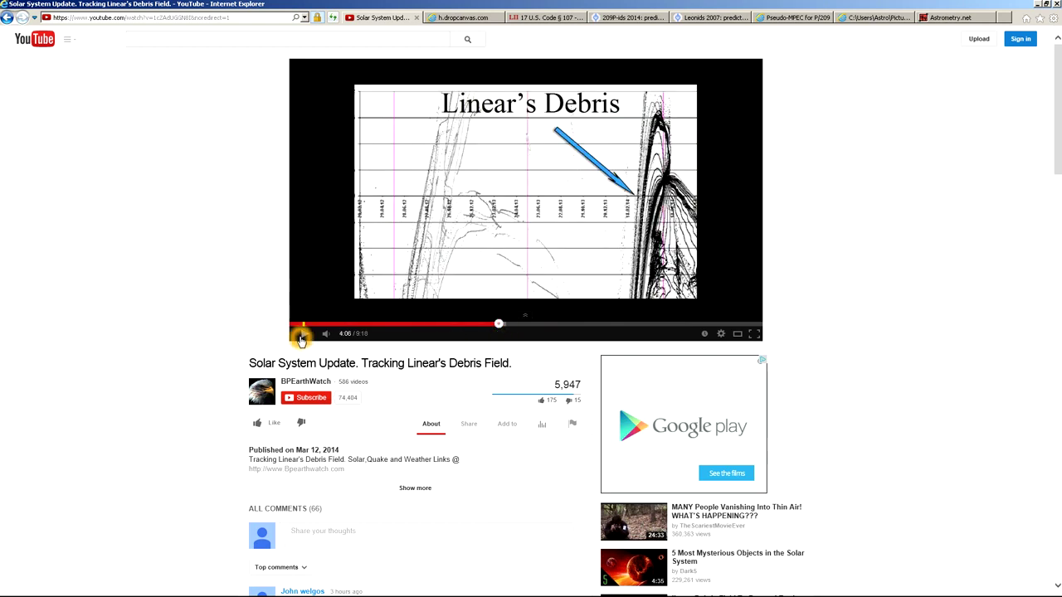
left_click(222, 338)
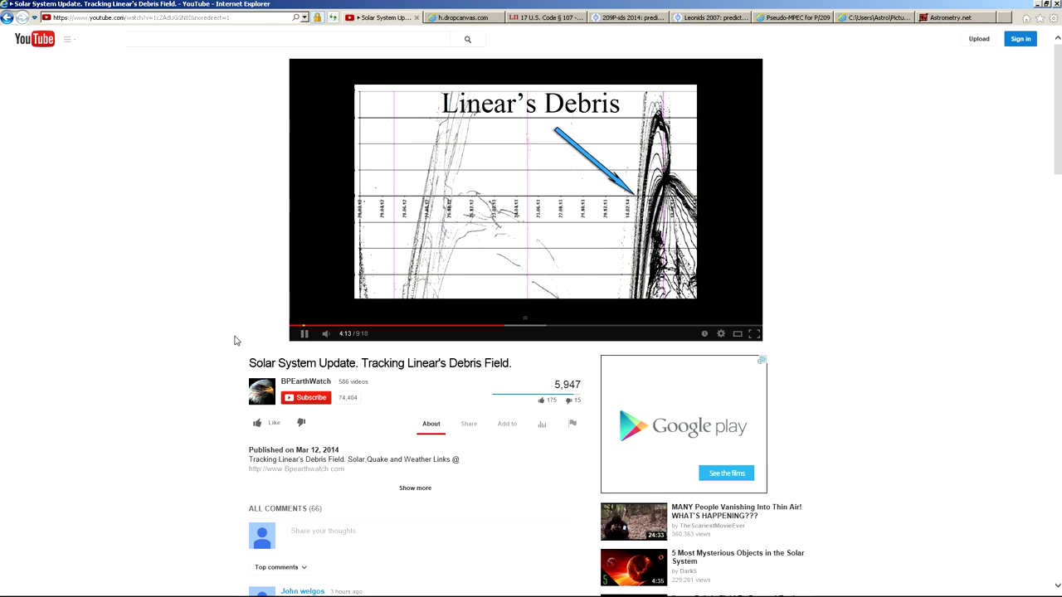
left_click(235, 339)
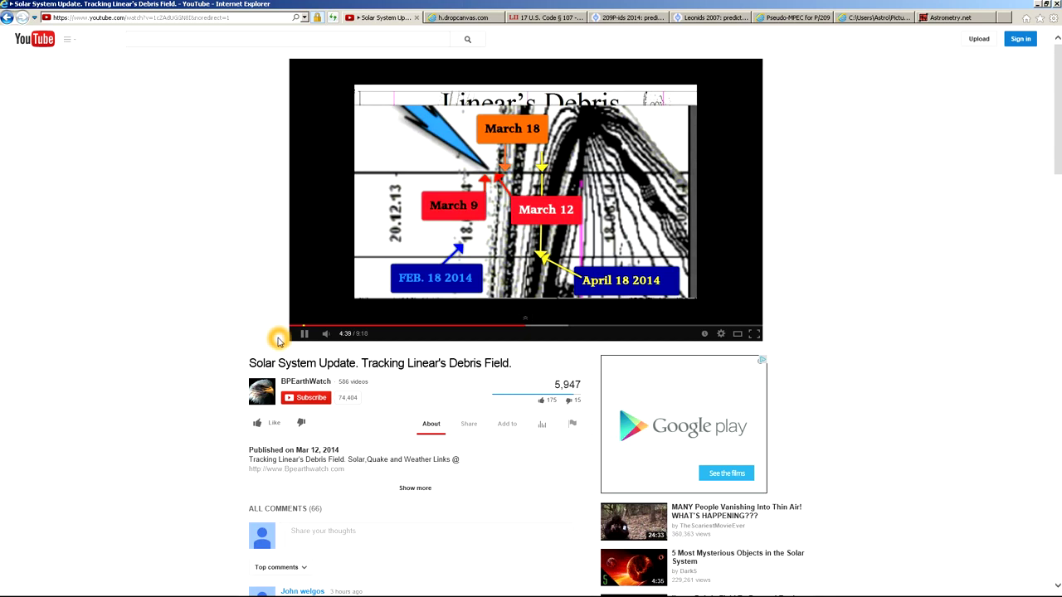
left_click(304, 334)
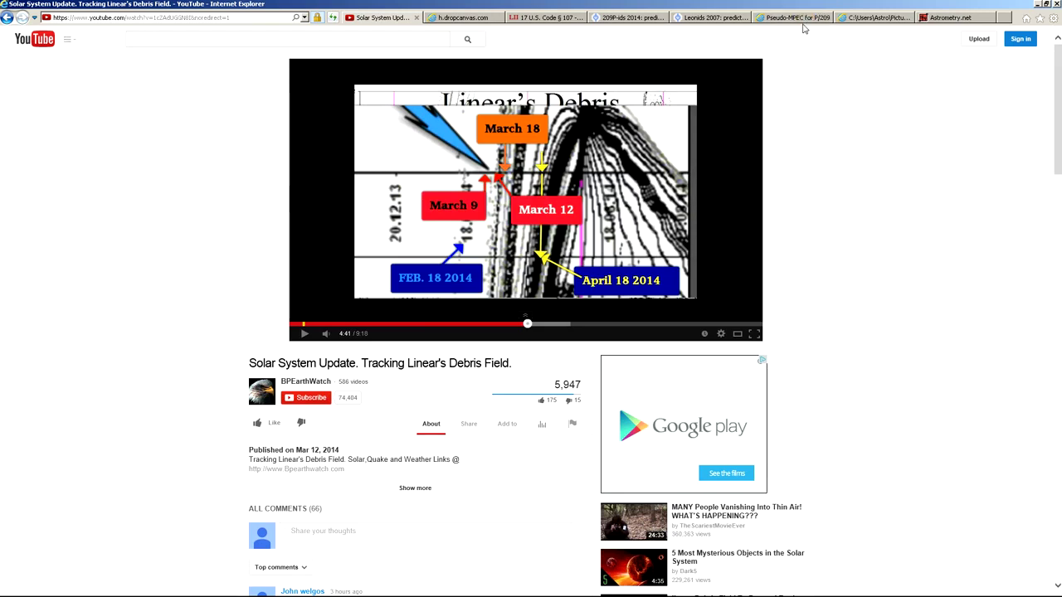
Open the 209P-ids 2014 activity prediction page and examine the trail bands, date axis and first magenta line in Fig. 1.
left_click(628, 20)
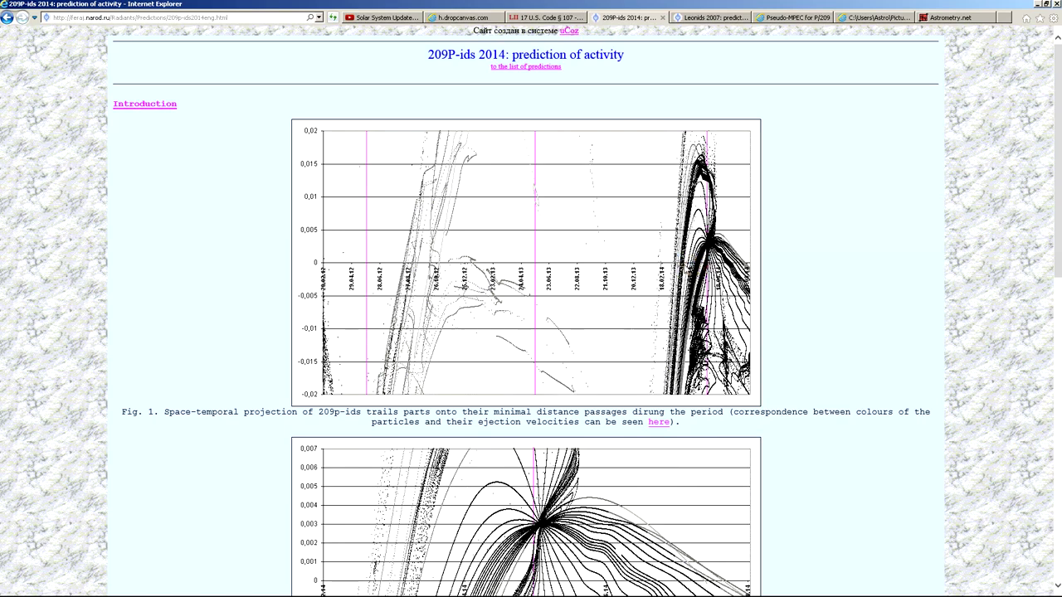
left_click(709, 19)
left_click(416, 309)
left_click(418, 305)
left_click(393, 390)
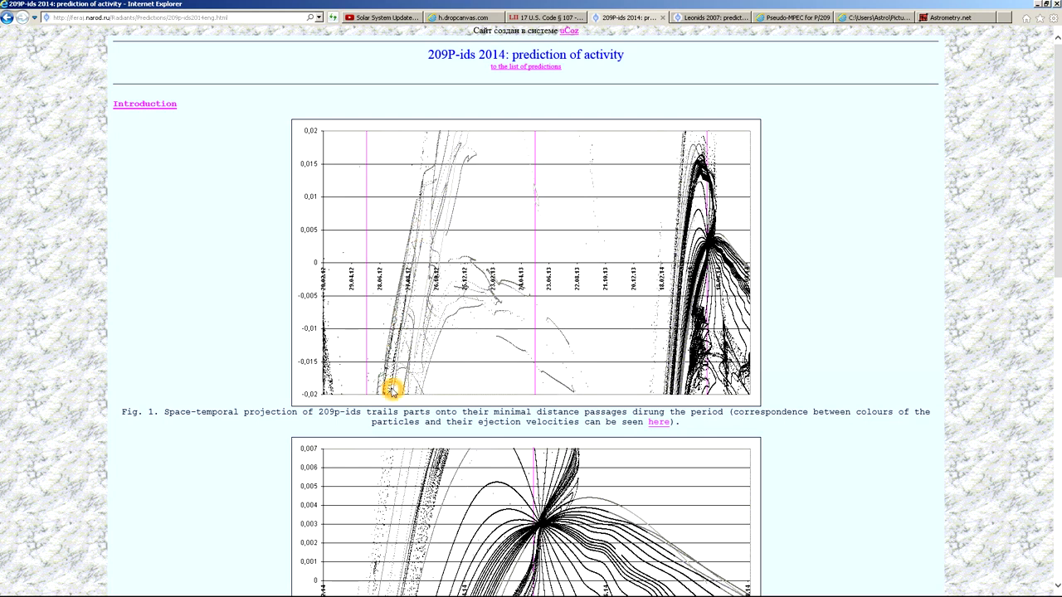
left_click(367, 336)
left_click(370, 394)
left_click(366, 141)
left_click(371, 398)
left_click(370, 396)
left_click(367, 396)
Examine the detailed 2014 trail projection in Fig. 2, focusing on where the magenta line crosses the zero axis.
left_click(539, 266)
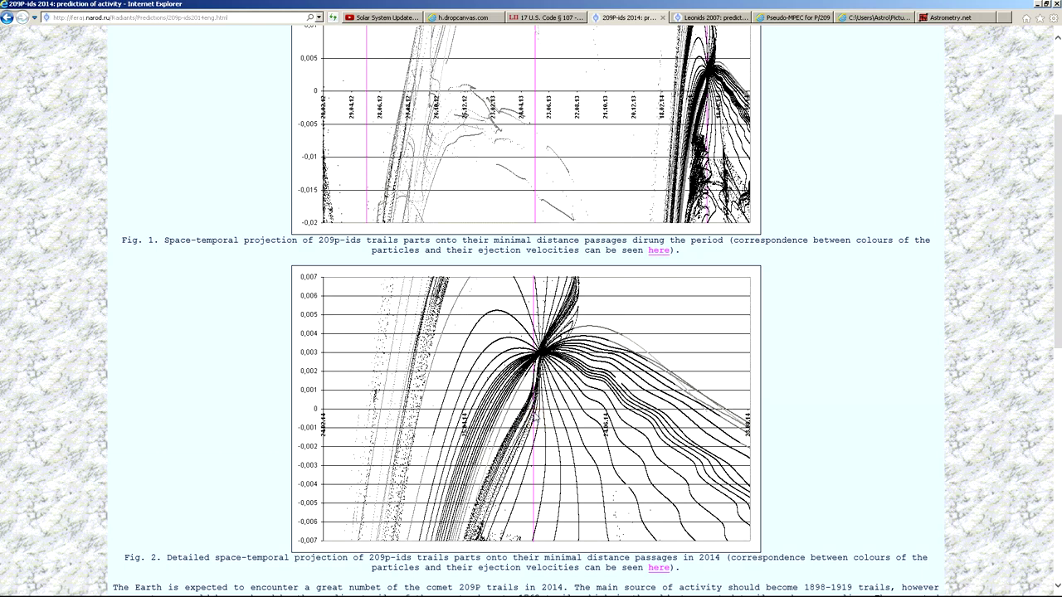
left_click(535, 410)
scroll(535, 410, "up", 2)
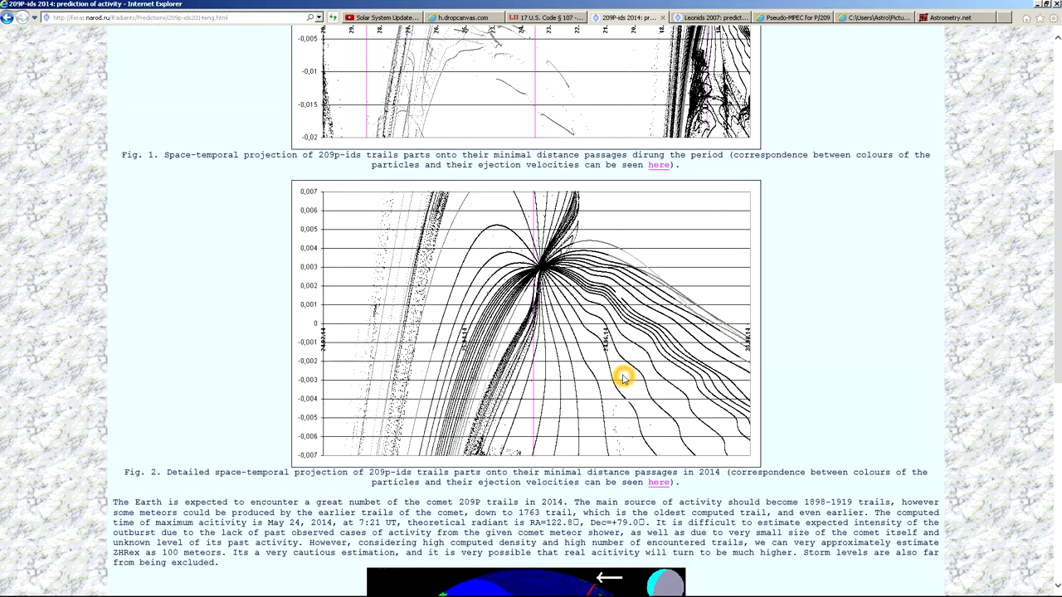
scroll(595, 308, "up", 4)
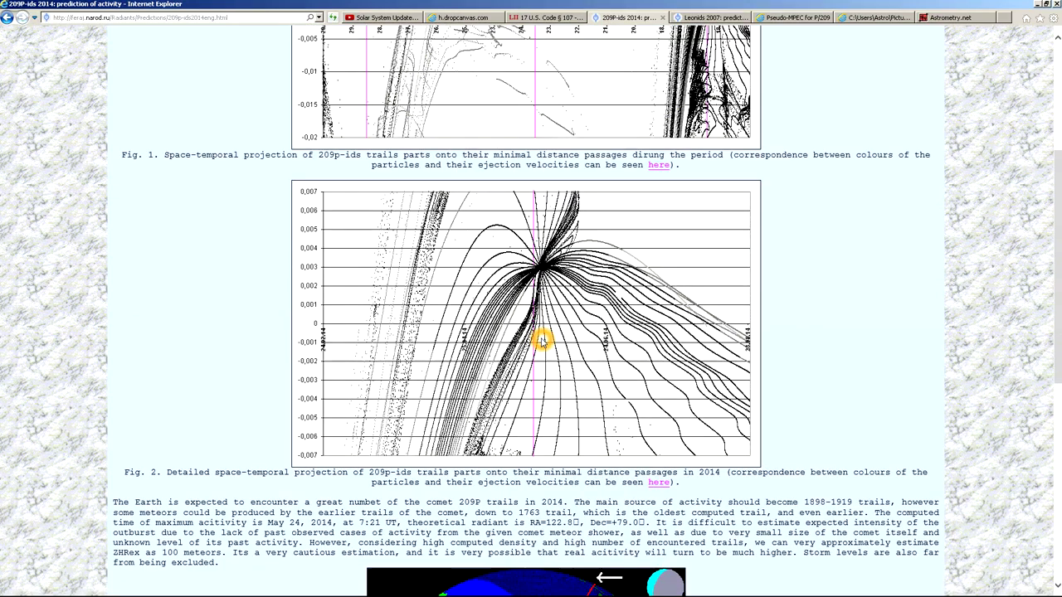
Read the paragraph below Fig. 2 on the expected 209P encounter, its maximum activity time, radiant and estimated intensity.
scroll(540, 340, "down", 6)
left_click(551, 270)
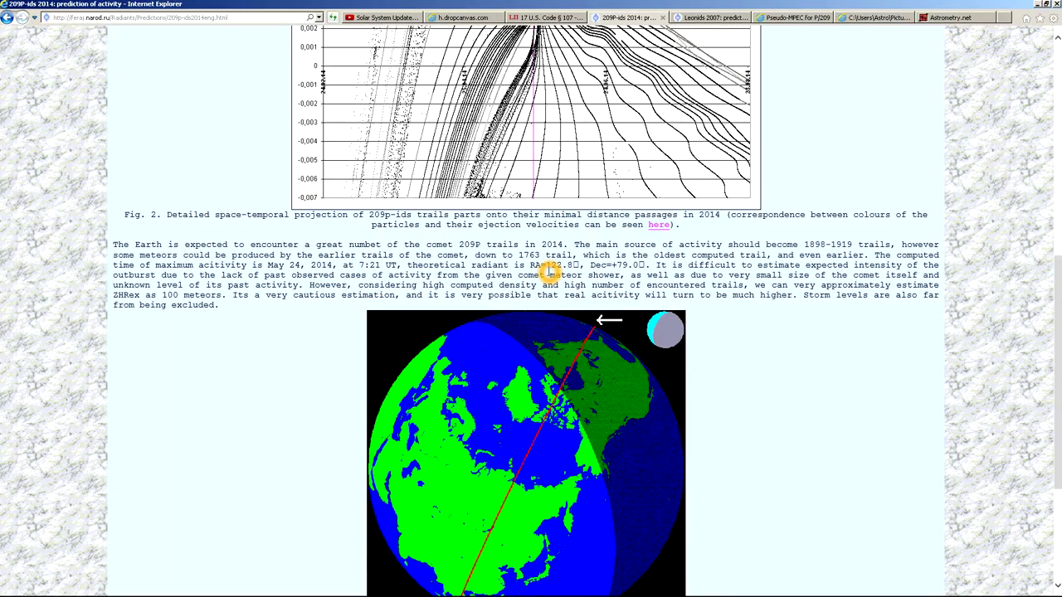
left_click(610, 264)
left_click(776, 350)
scroll(793, 349, "up", 2)
left_click(793, 349)
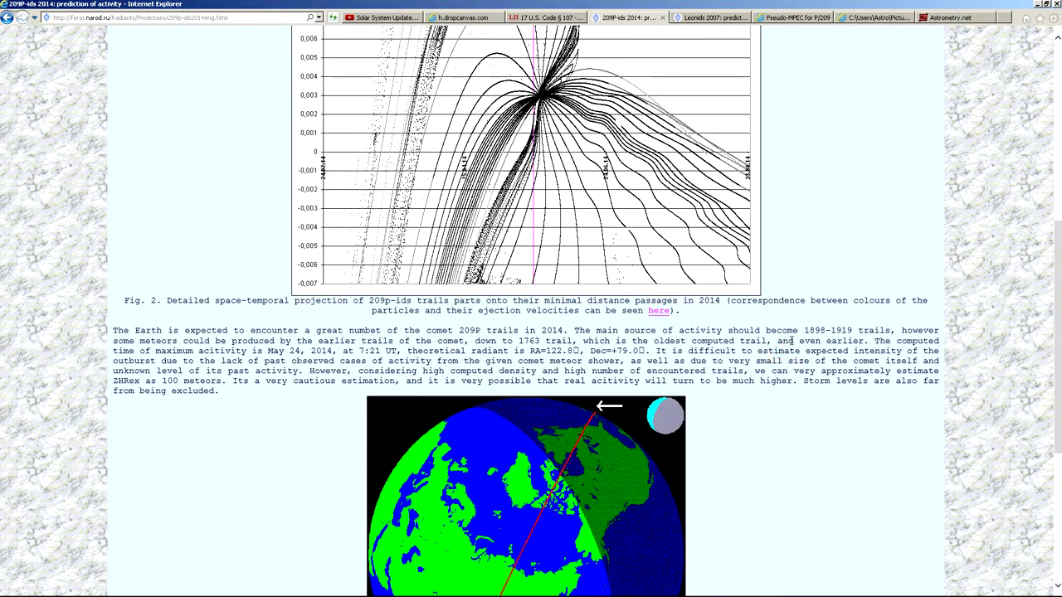
left_click(792, 339)
left_click(106, 392)
left_click(162, 379)
left_click(264, 260)
Compare the 2014 debris trails in Fig. 1 with the detailed view in Fig. 2, including the magenta line's zero crossing.
scroll(264, 260, "up", 4)
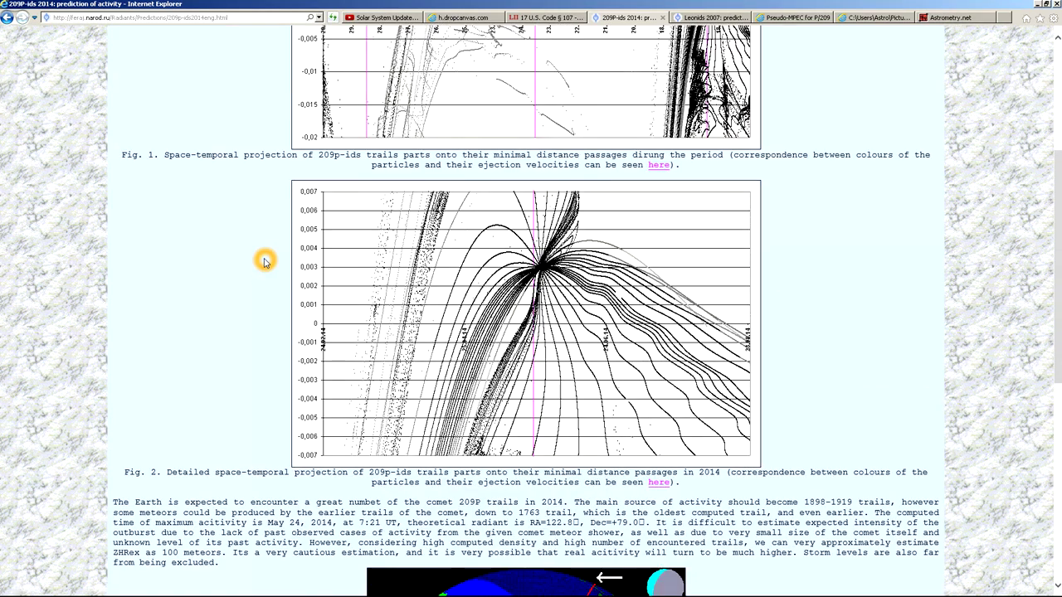
scroll(263, 261, "up", 2)
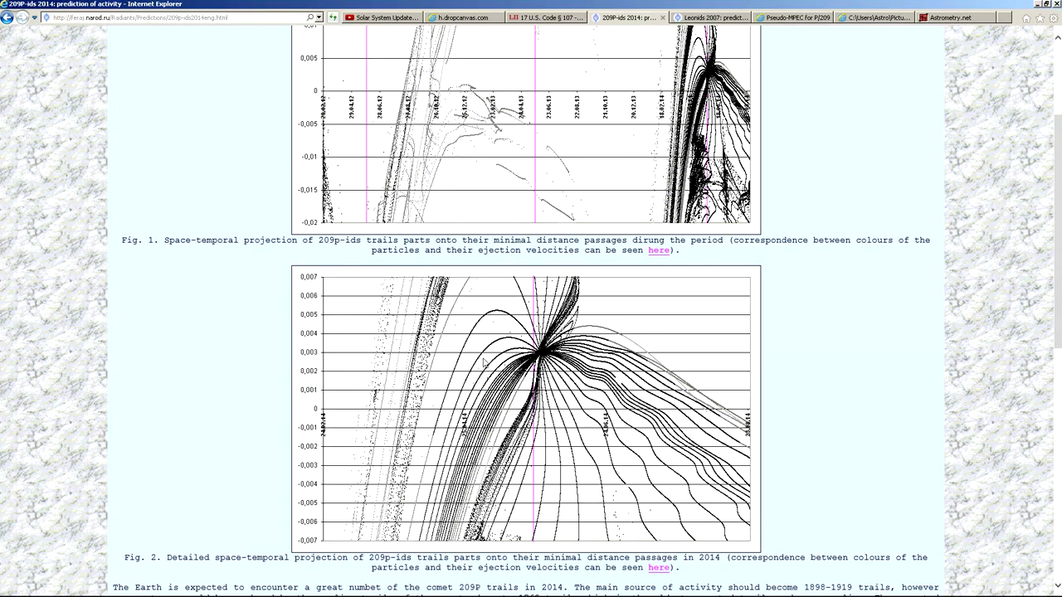
scroll(630, 232, "up", 1)
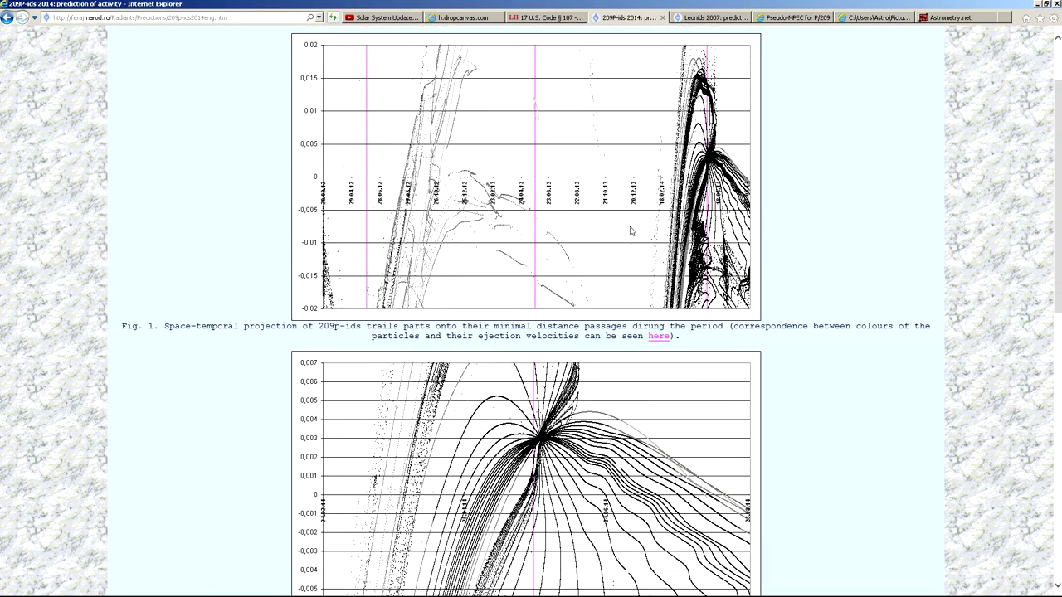
scroll(631, 232, "down", 1)
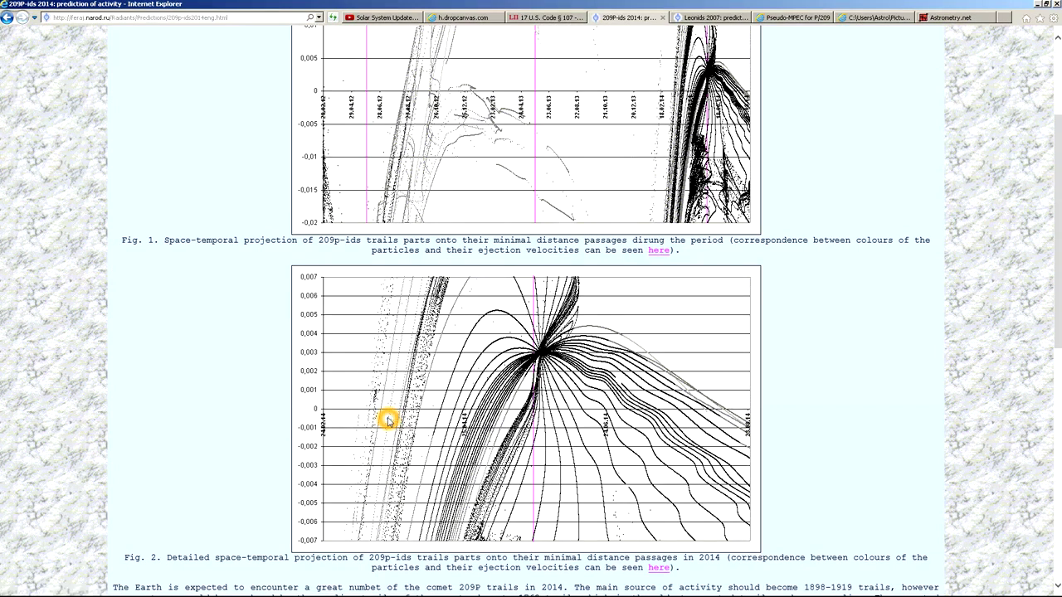
scroll(531, 205, "up", 1)
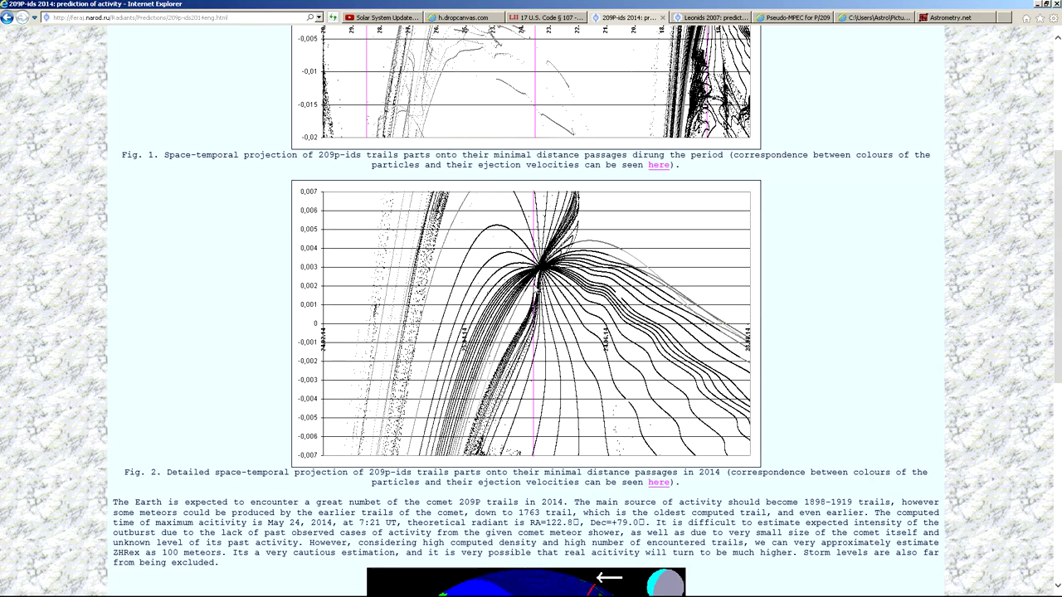
left_click(535, 328)
left_click(534, 326)
left_click(535, 327)
left_click(505, 161)
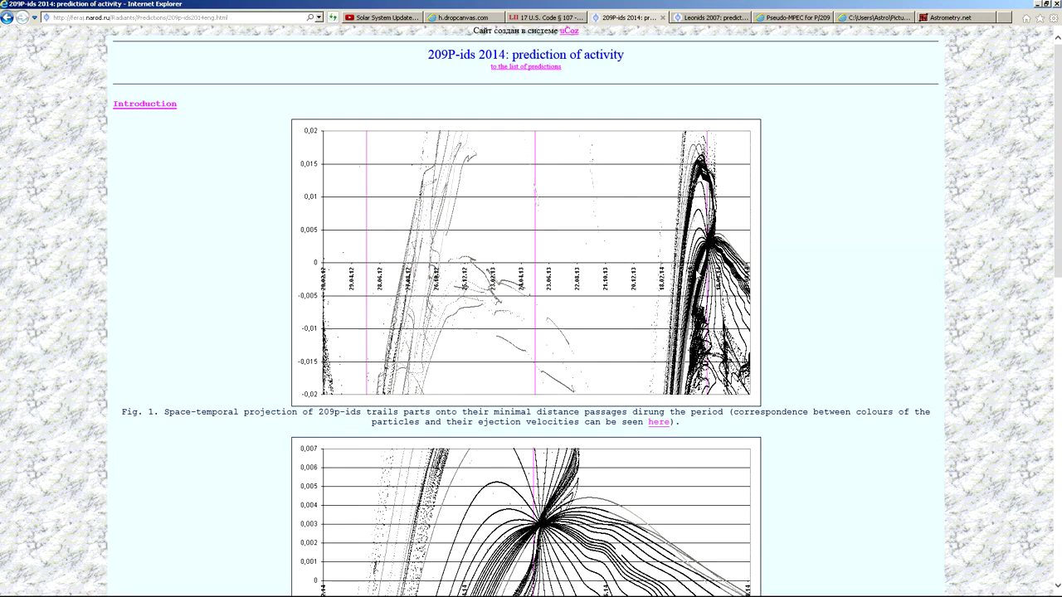
Open the link in Fig. 1's caption to the particle colours and ejection velocities.
scroll(697, 263, "down", 1)
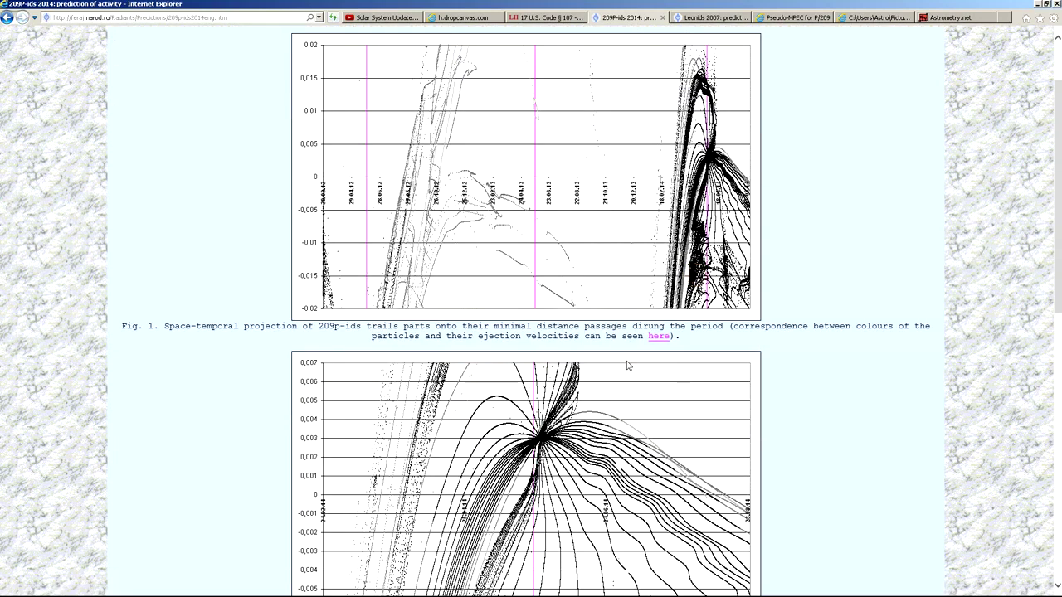
scroll(643, 394, "up", 1)
left_click(661, 425)
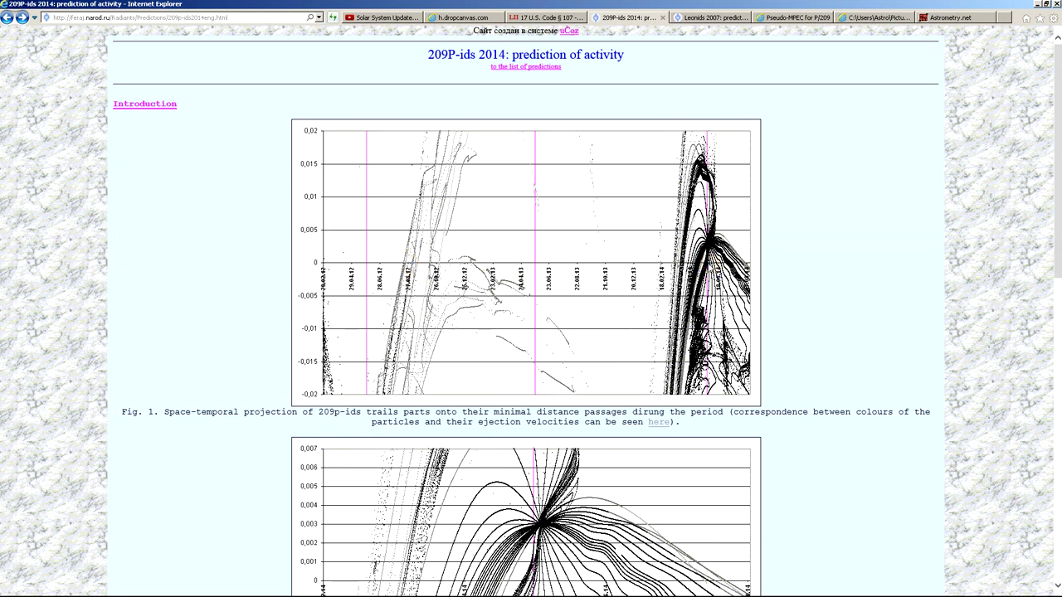
Examine the 2012 trail crossing near the 27.08.12 date label in Fig. 1 and compare it with the trails in Fig. 2.
left_click(423, 279)
left_click(409, 269)
left_click(409, 268)
left_click(414, 268)
scroll(601, 309, "down", 3)
left_click(602, 309)
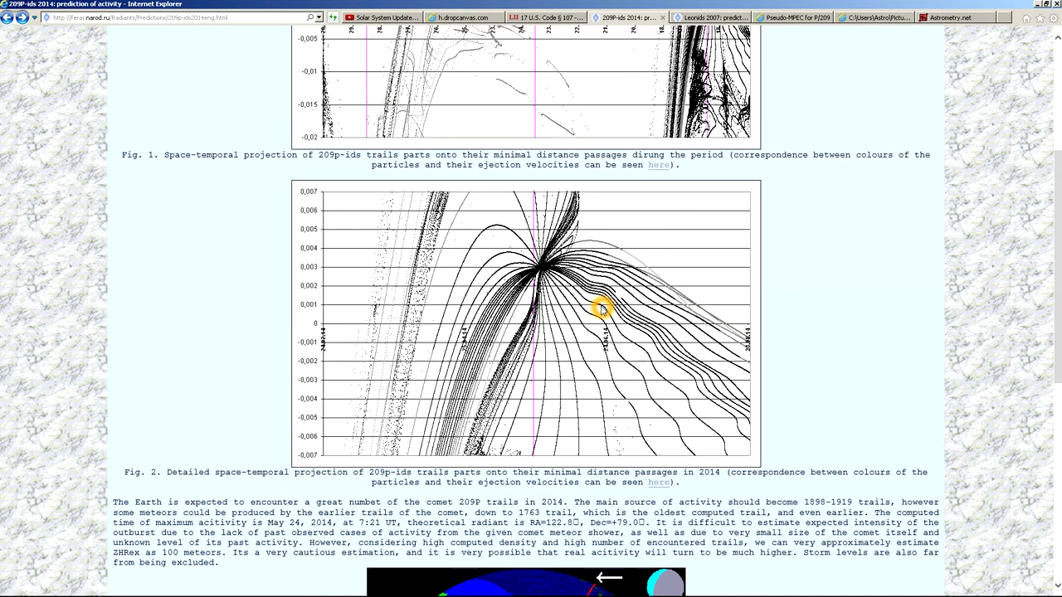
scroll(602, 309, "up", 2)
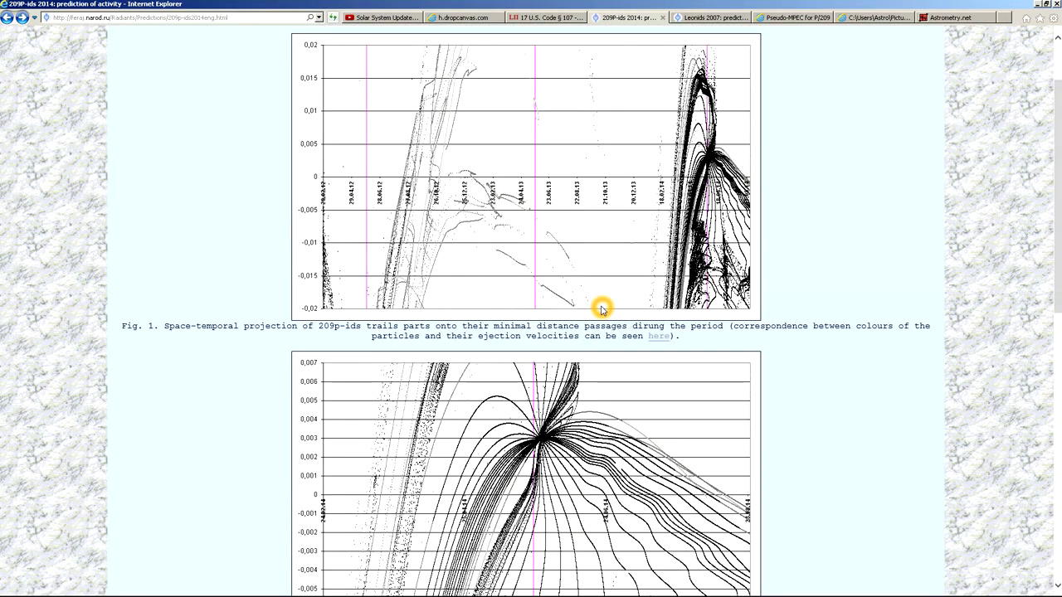
Return to the Solar System Update video, resume playback and pause it at 4:53.
key("ctrl+1")
left_click(306, 335)
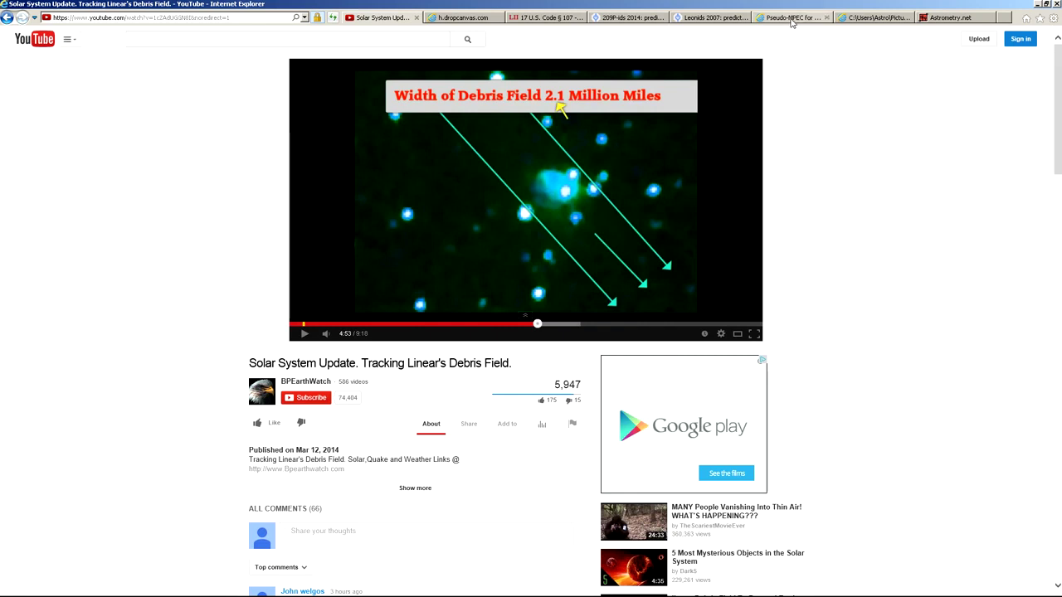
Open the Pseudo-MPEC page for P/209 and go from its list of contents to the Ephemeris section.
left_click(792, 17)
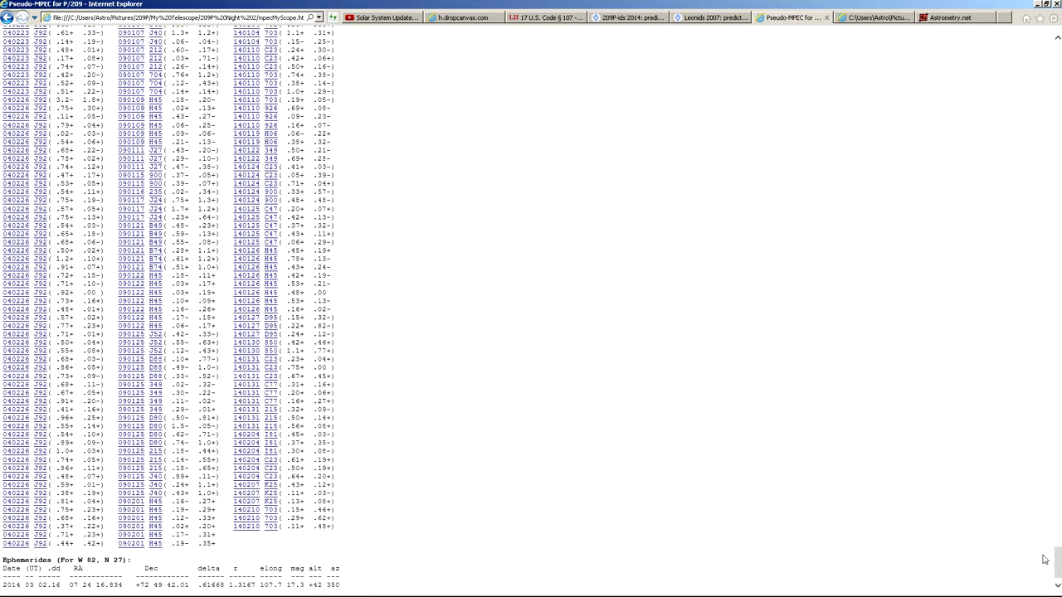
left_click_drag(1056, 564, 1050, 15)
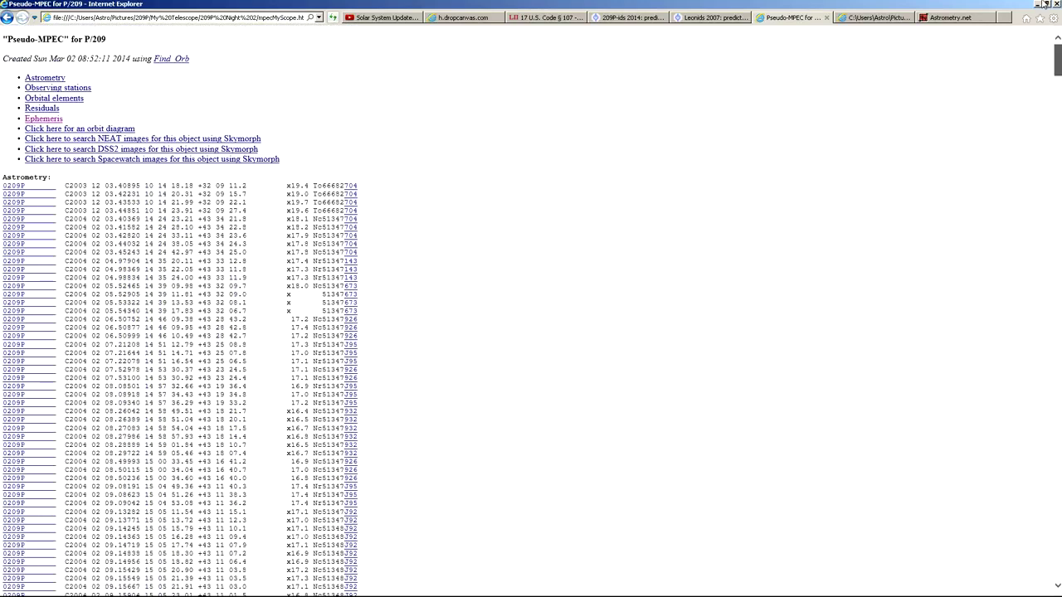
left_click(559, 161)
left_click(59, 119)
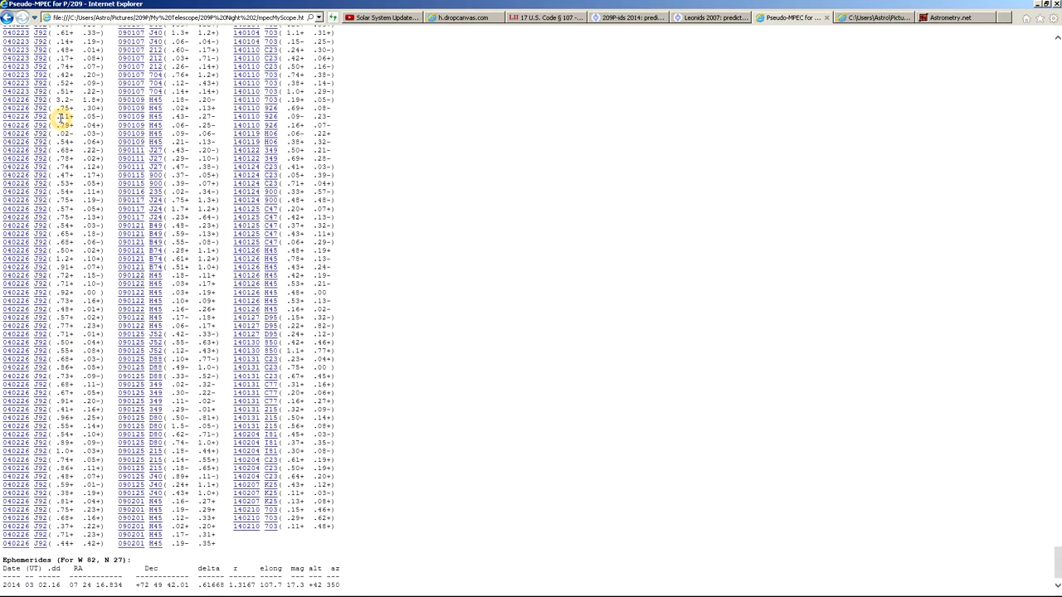
Examine the residuals columns listed above the ephemerides for P/209.
left_click(81, 526)
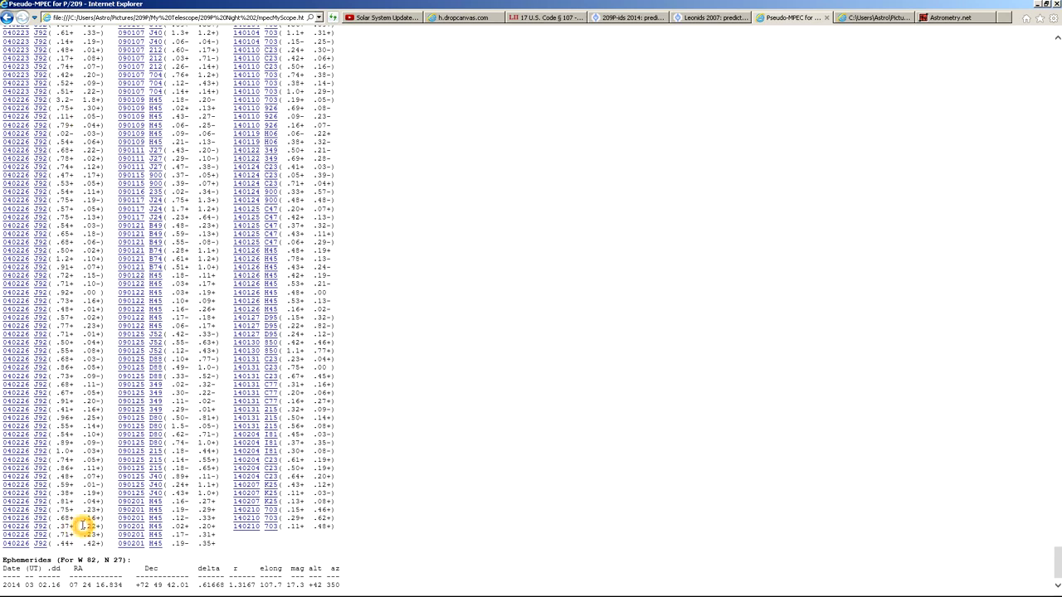
left_click(290, 351)
left_click(338, 349)
left_click(331, 342)
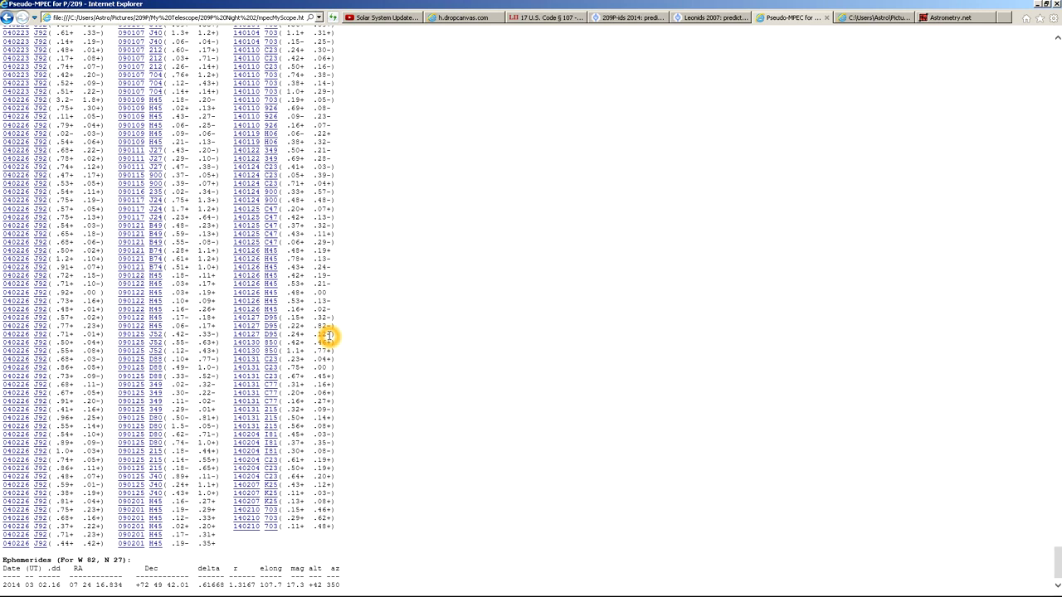
Highlight the RA and Dec coordinates in the 2014 03 02.16 ephemeris row.
left_click(41, 587)
left_click(59, 585)
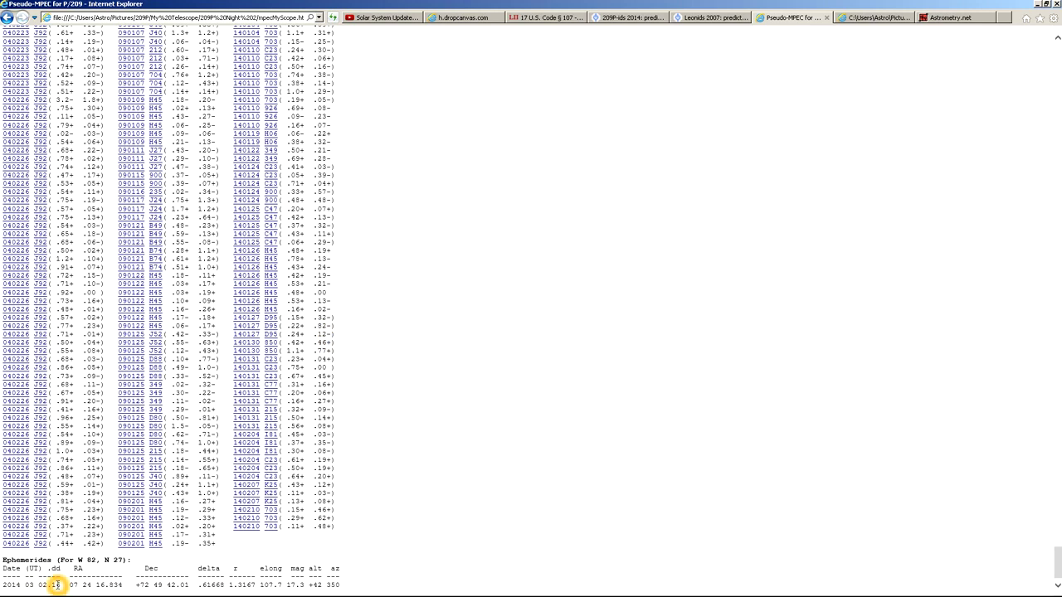
left_click(70, 585)
left_click_drag(71, 585, 190, 586)
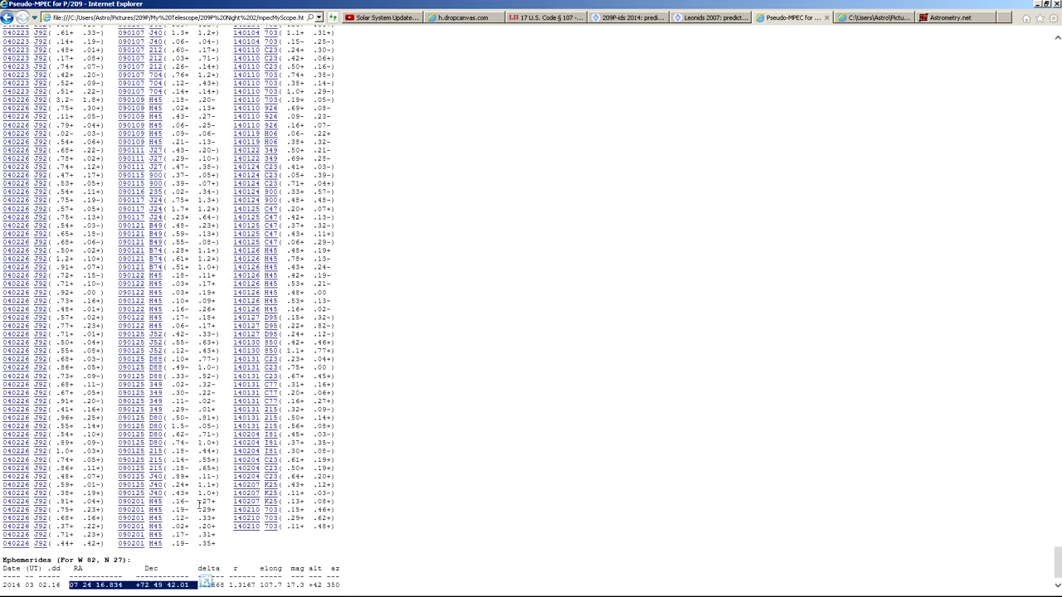
Switch to the SAOImage ds9 window with cometstarstackWCS.fits and examine the position marked 209P/LINEAR.
mouse_move(183, 586)
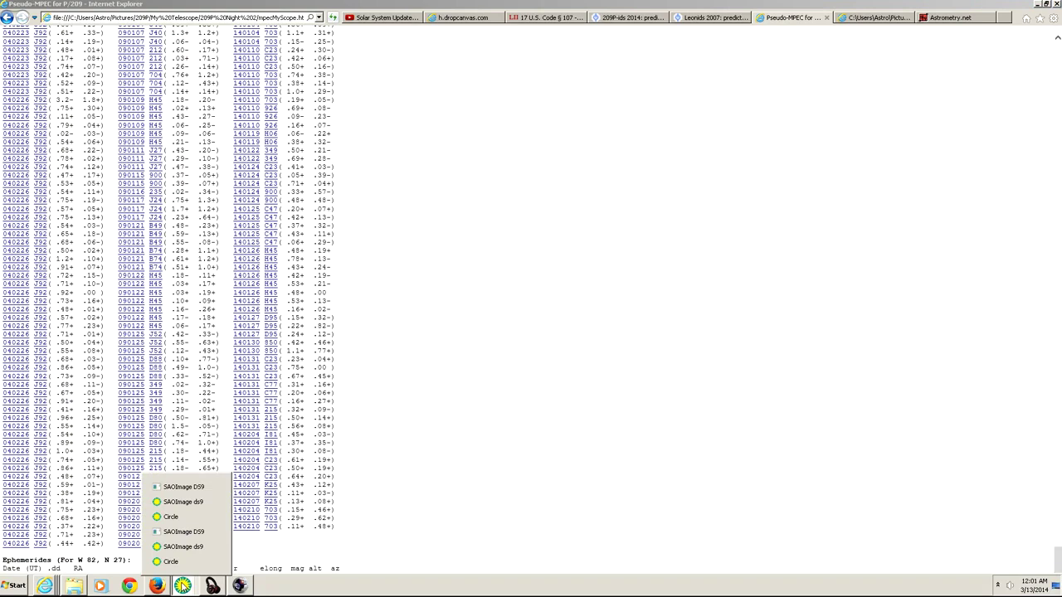
left_click(181, 501)
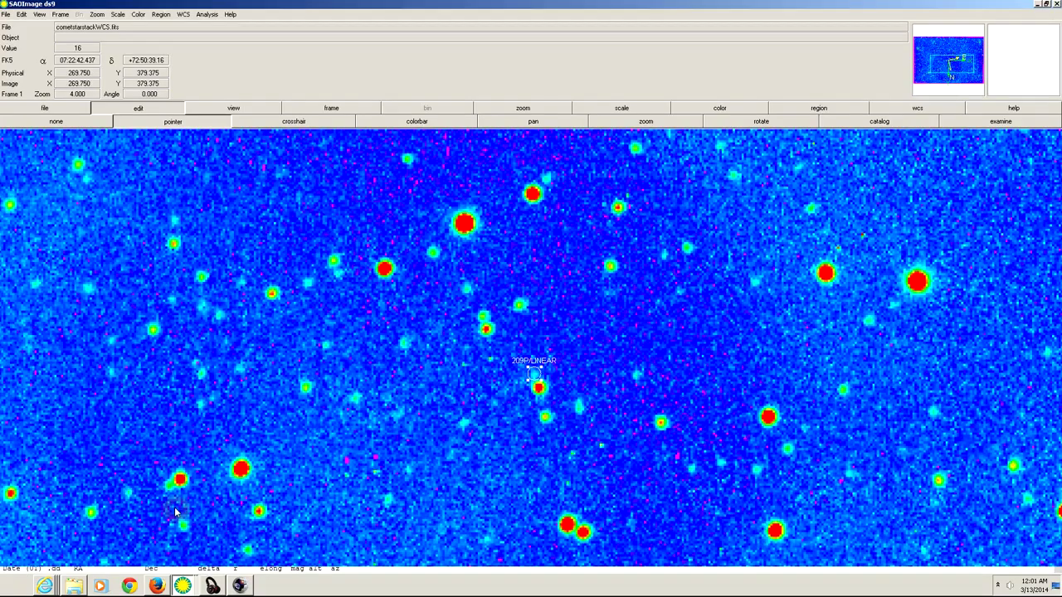
left_click(595, 312)
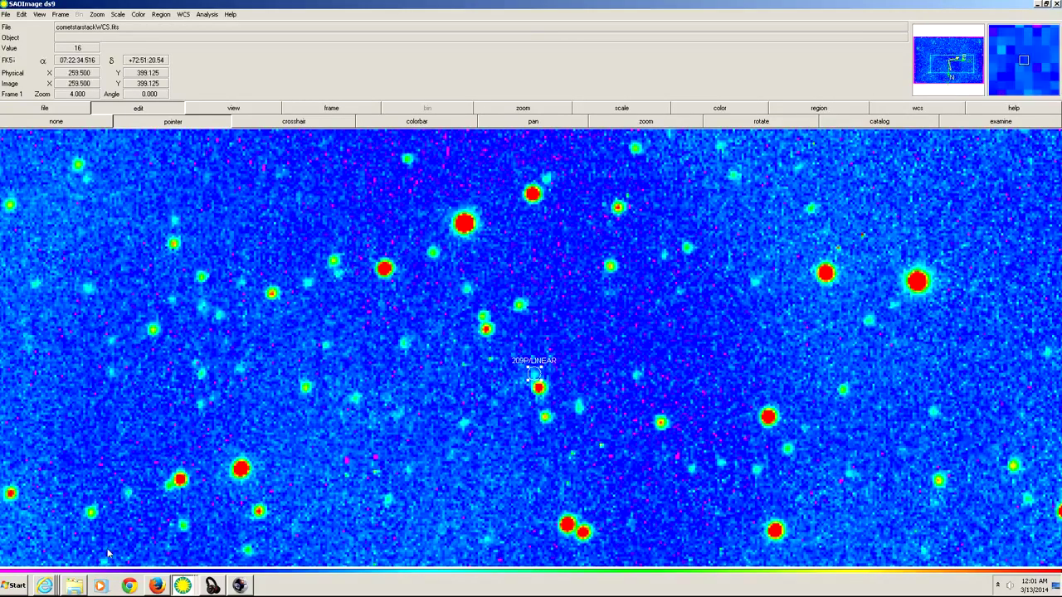
Return to the Pseudo-MPEC page and place the 209P/LINEAR circle's properties just above the ephemeris row to compare its center with the RA and Dec.
left_click(44, 585)
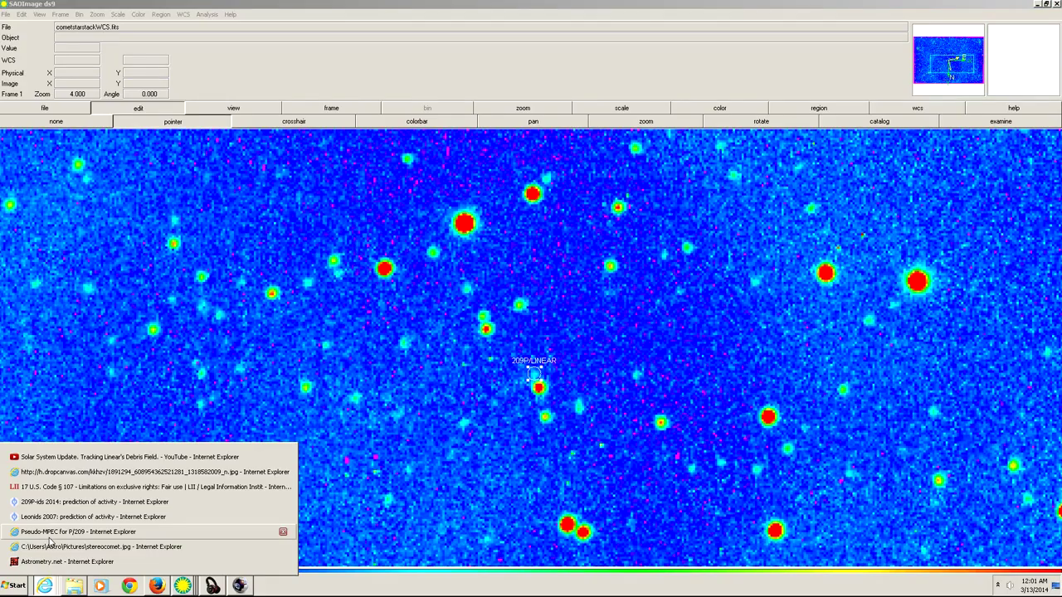
left_click(50, 535)
left_click_drag(69, 585, 178, 587)
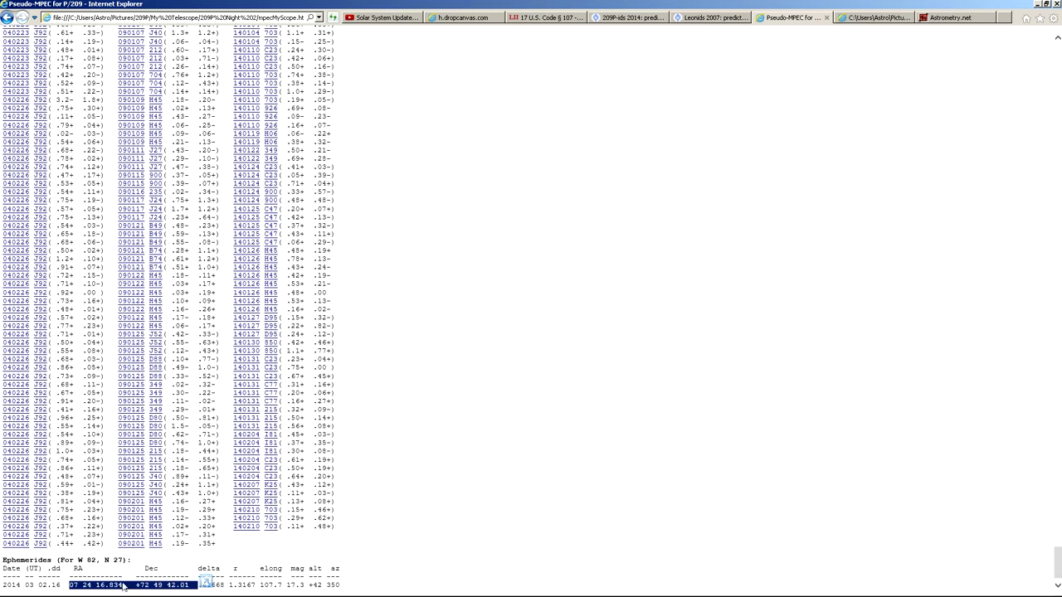
mouse_move(184, 586)
left_click(170, 517)
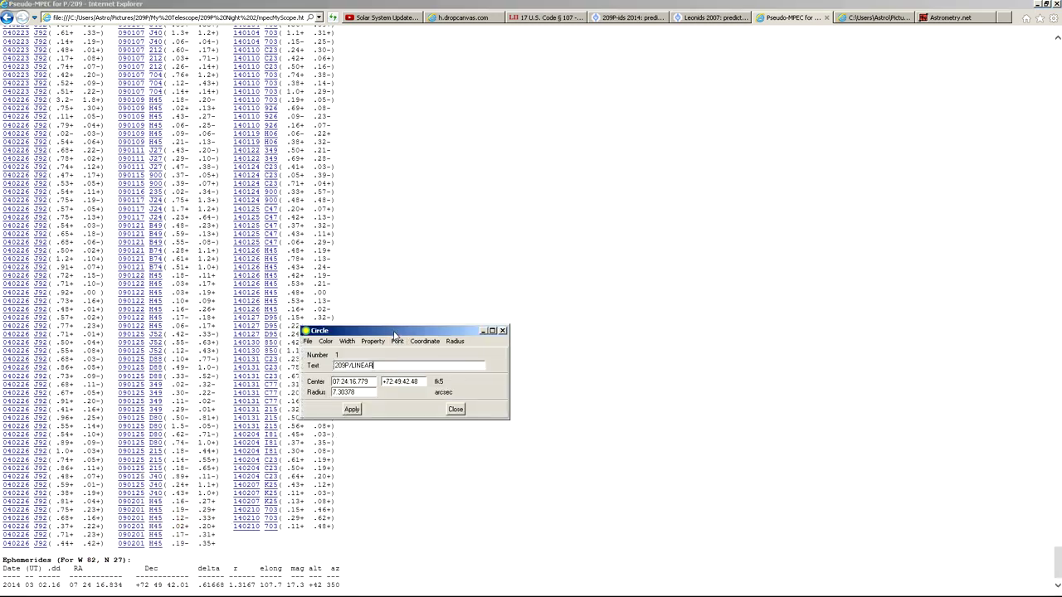
left_click_drag(386, 338, 146, 489)
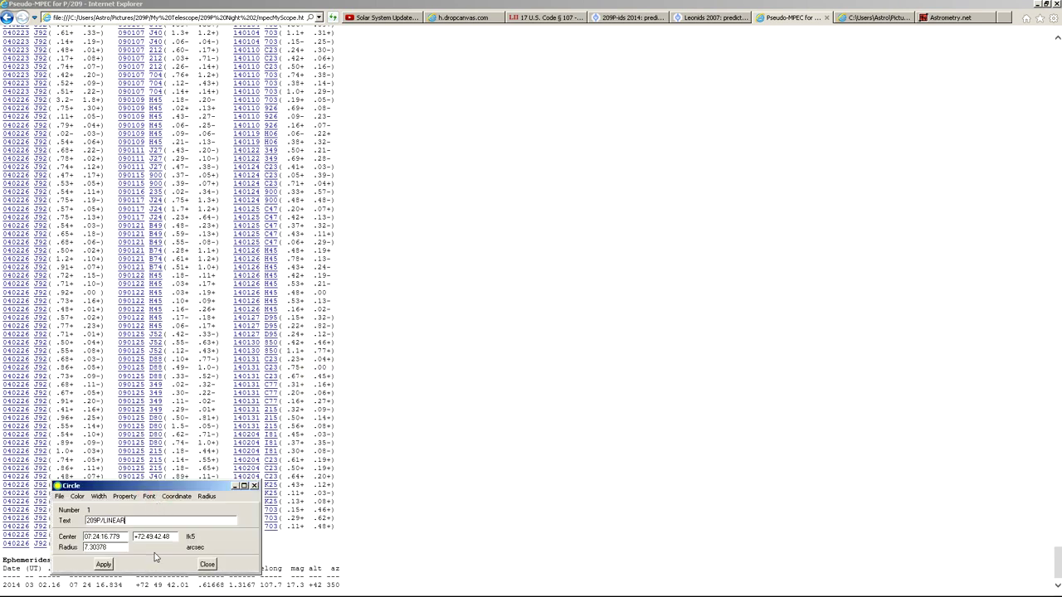
mouse_move(145, 589)
Compare the 209P/LINEAR star field in SAOImage ds9 with the Solar System Update video frame paused at 4:53.
left_click(182, 586)
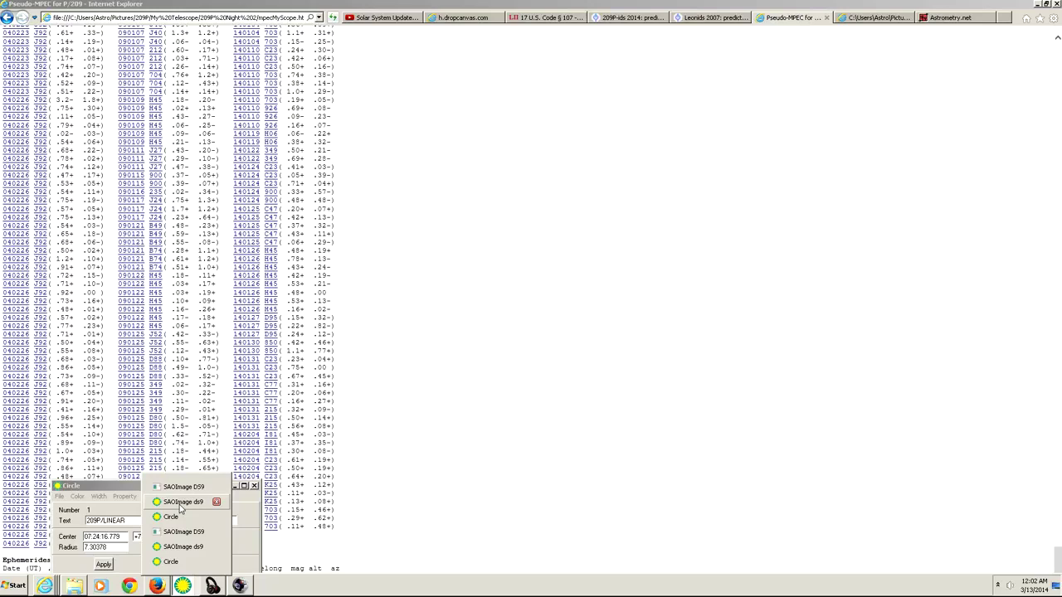
left_click(212, 502)
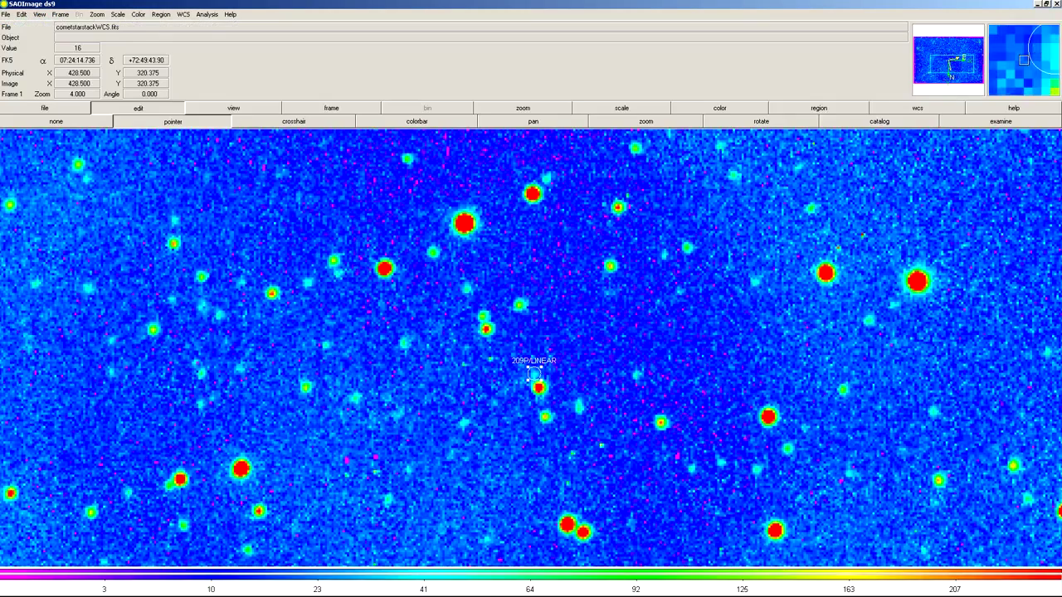
left_click(182, 585)
left_click(45, 585)
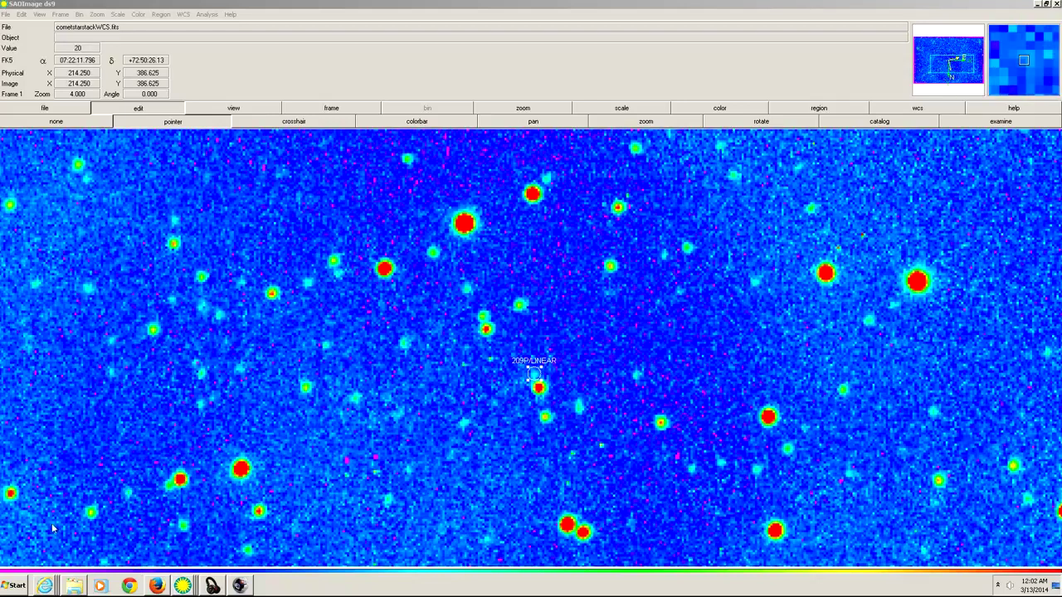
left_click(45, 586)
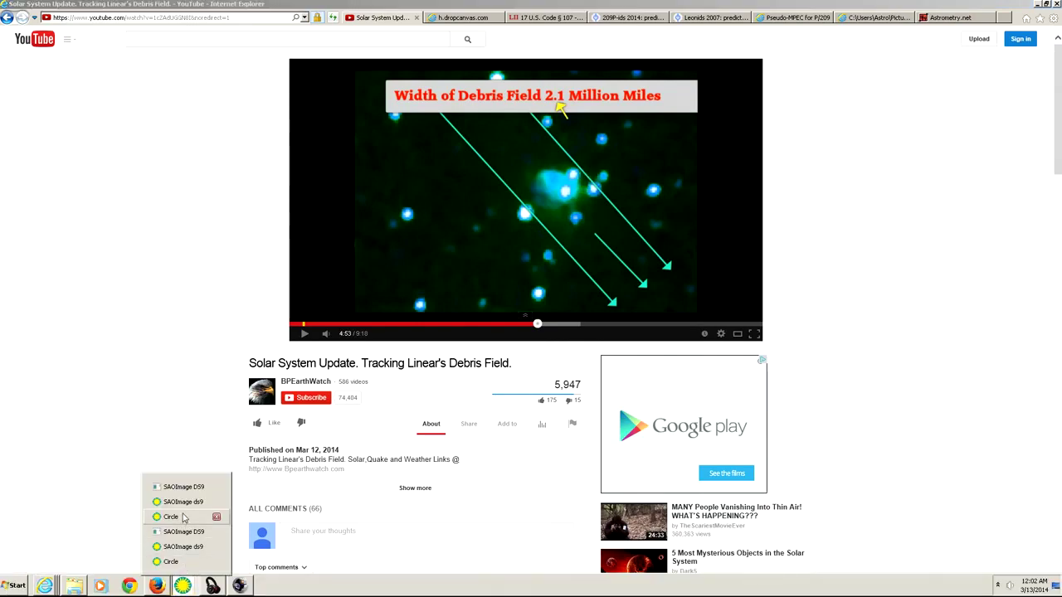
left_click(184, 508)
left_click(184, 508)
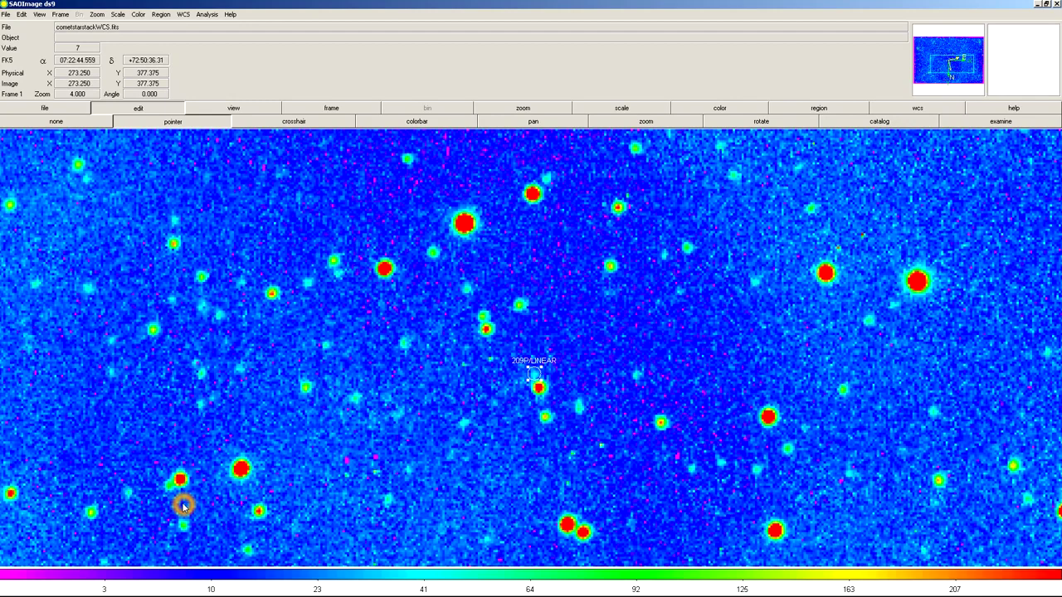
Bring up the 209P/LINEAR circle's properties over the star field and check its radius in arcseconds.
left_click(184, 586)
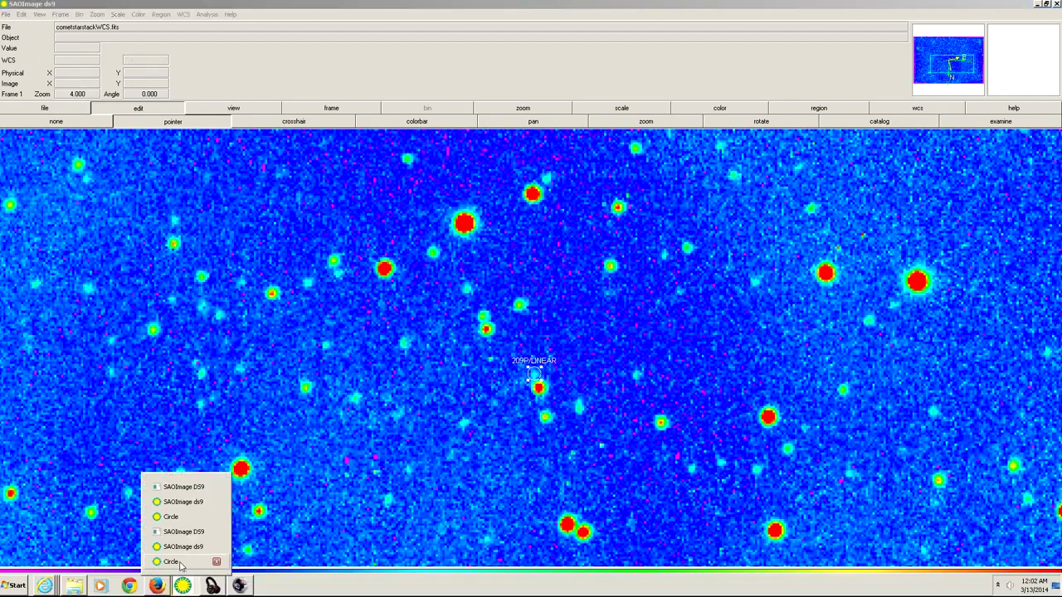
left_click(178, 519)
left_click_drag(147, 489, 332, 405)
left_click(271, 461)
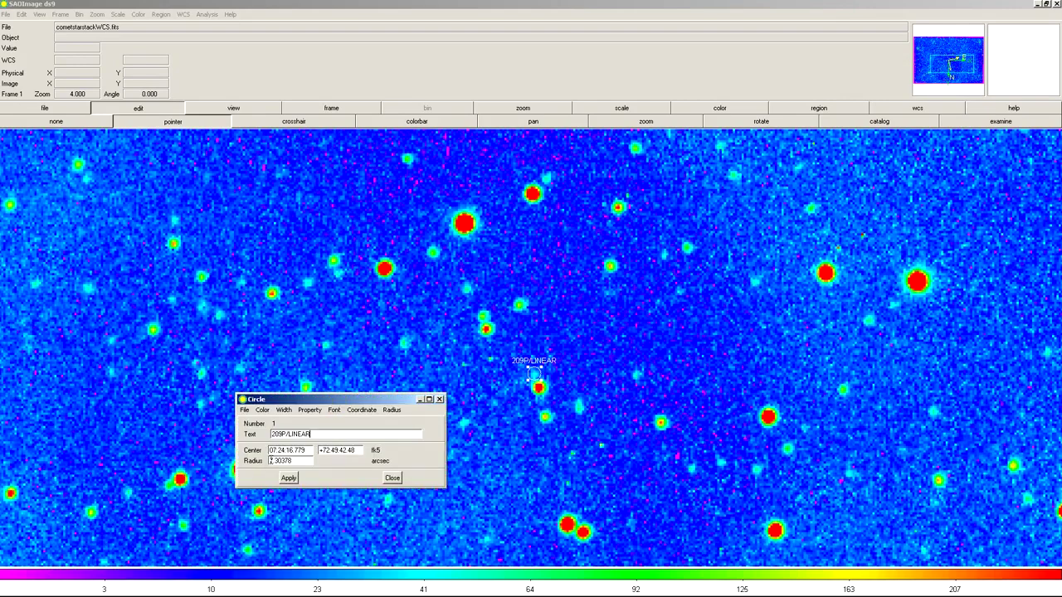
left_click(285, 461)
mouse_move(176, 590)
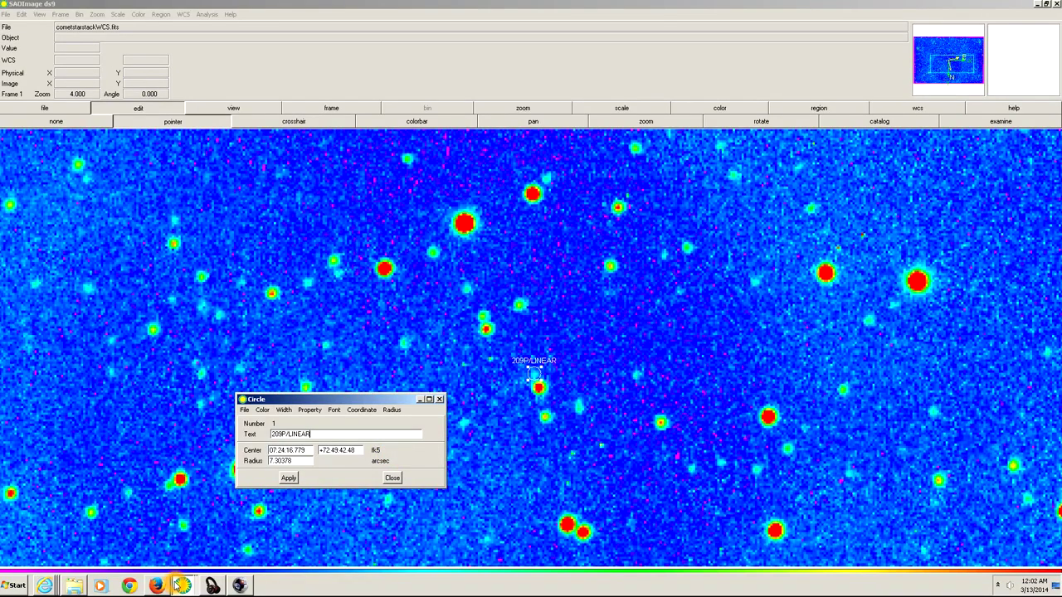
left_click(178, 586)
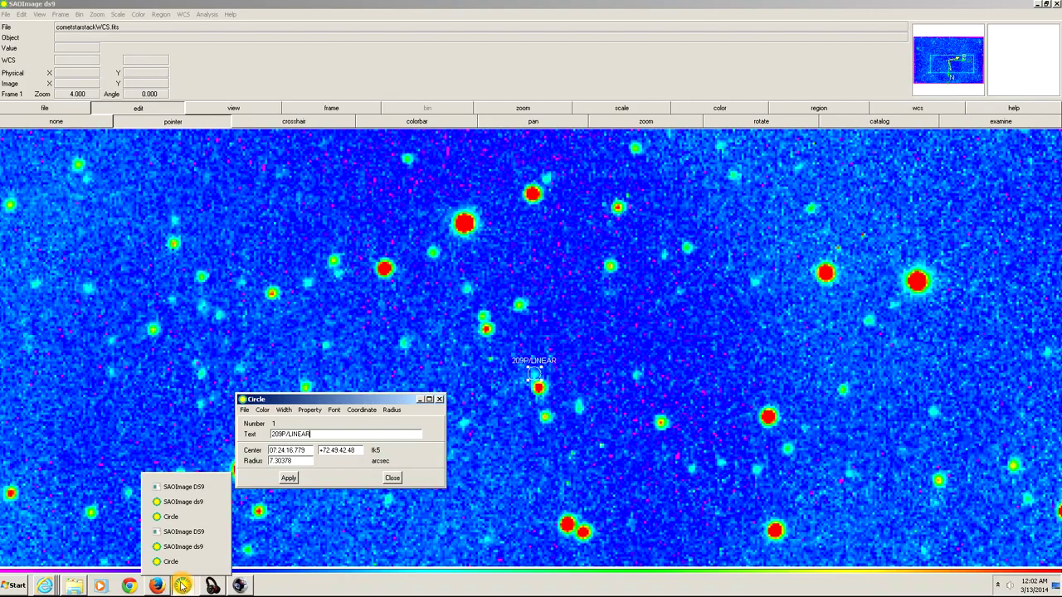
Return to the Pseudo-MPEC page and highlight the delta value in the 2014 03 02.16 ephemeris row.
right_click(46, 586)
left_click(58, 528)
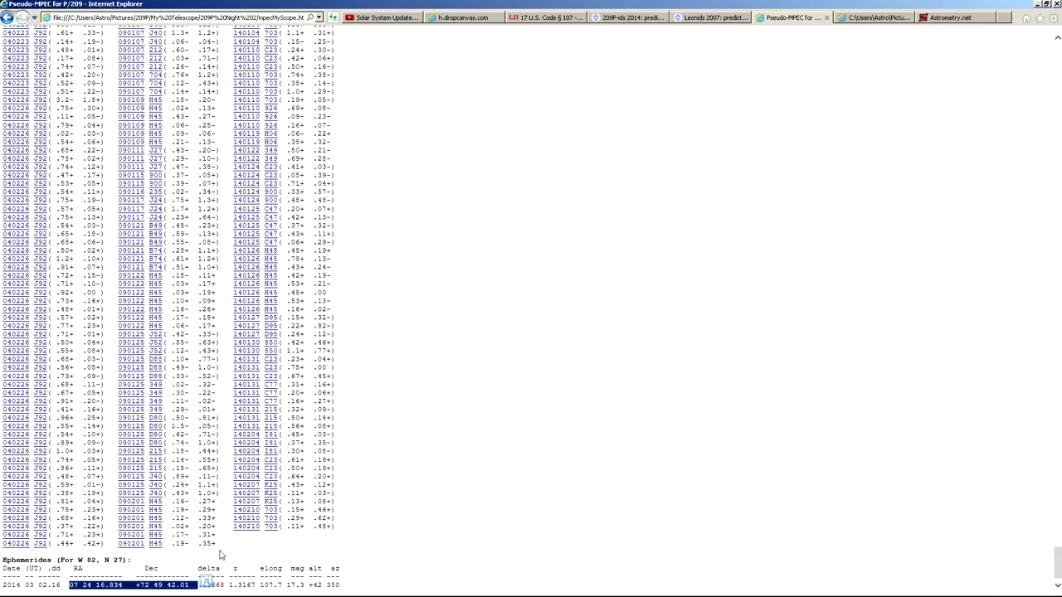
left_click(222, 580)
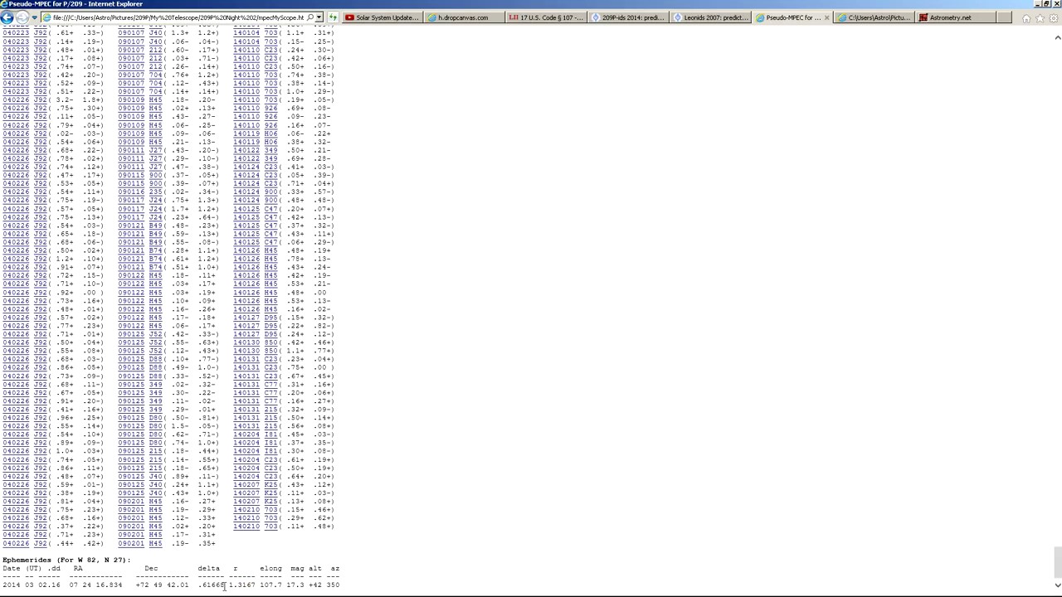
left_click_drag(223, 585, 202, 586)
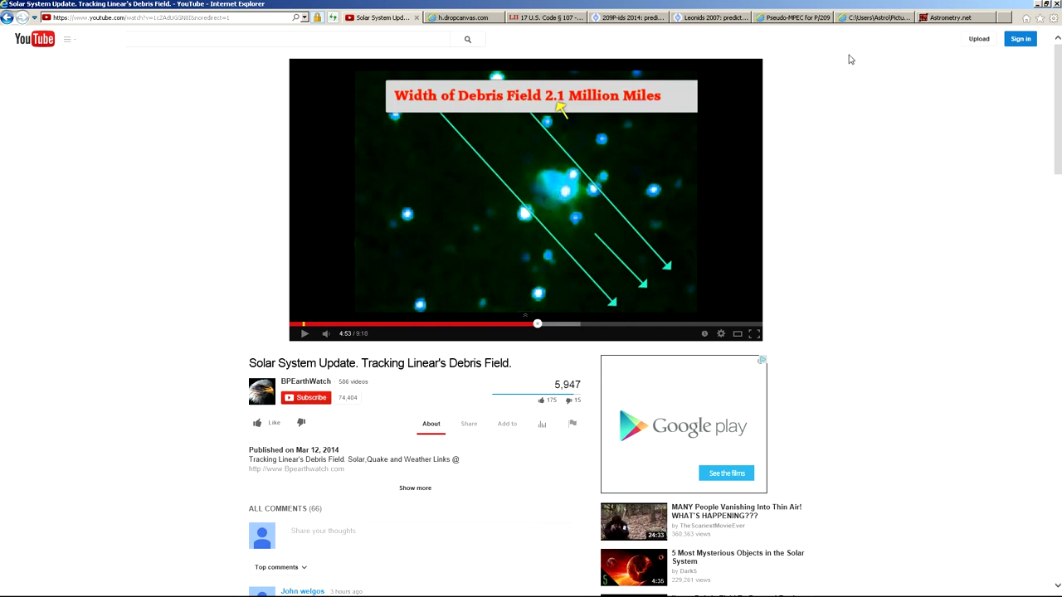
View the stereocomet.jpg screenshot and its annotated Astrometry.net result page.
left_click(865, 18)
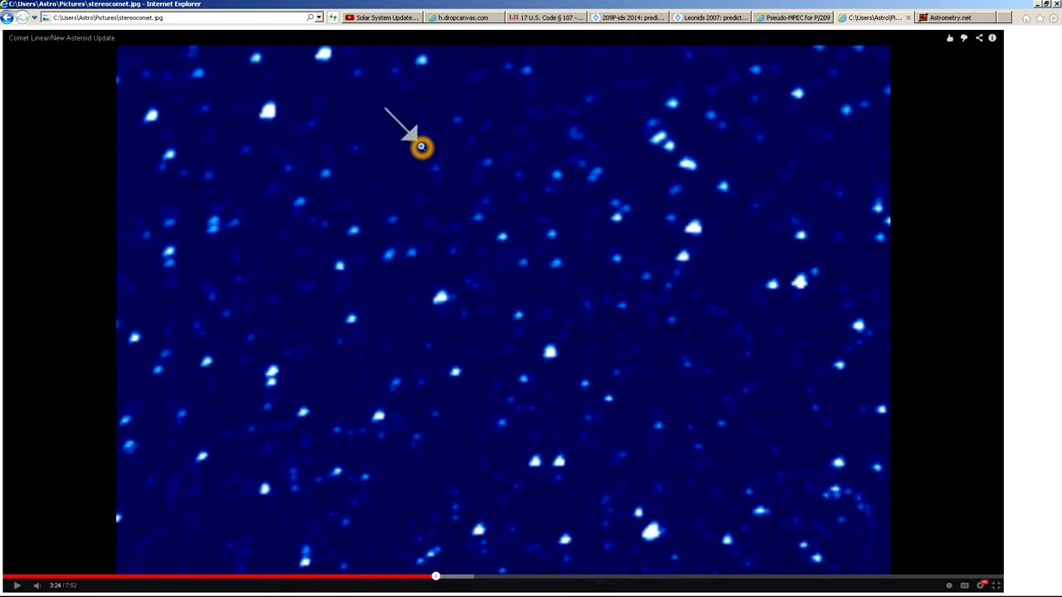
left_click(927, 20)
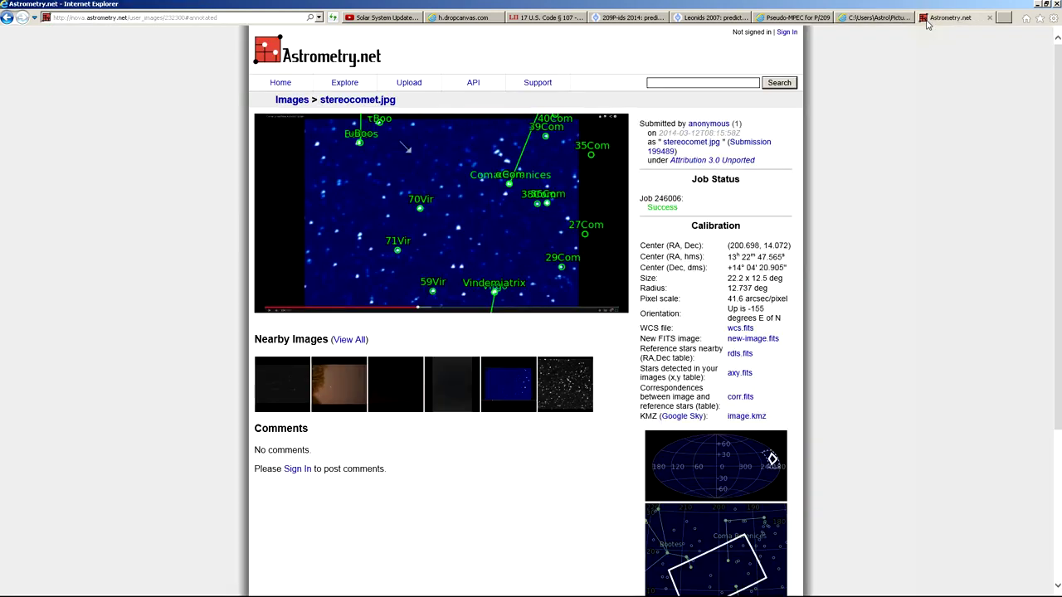
Switch to the stereocomet.fits image in SAOImage ds9 and check the center coordinates in the Comet circle's properties.
mouse_move(210, 566)
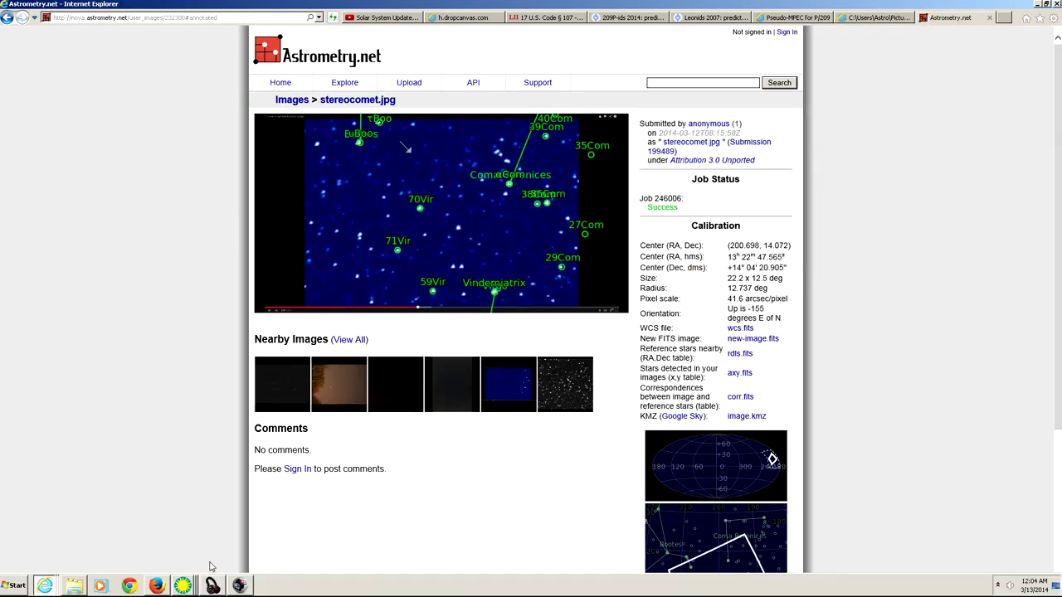
mouse_move(184, 585)
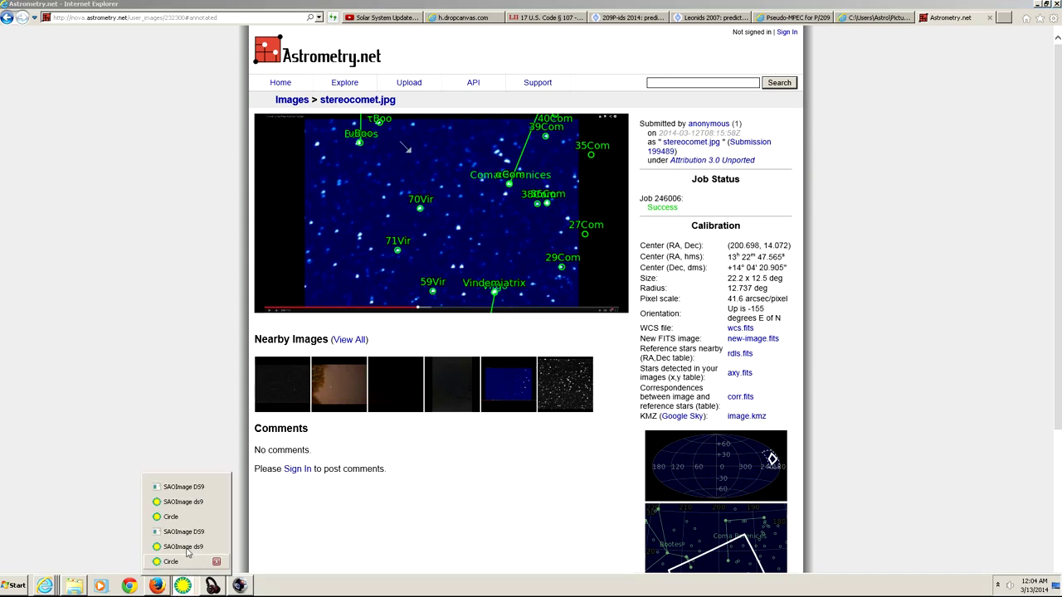
left_click(185, 547)
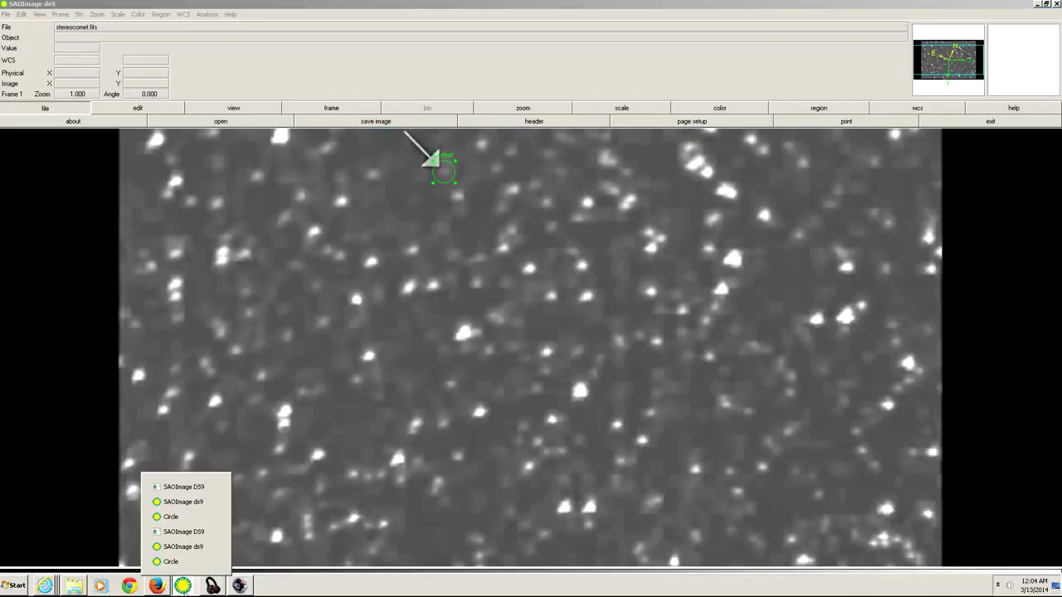
left_click(214, 561)
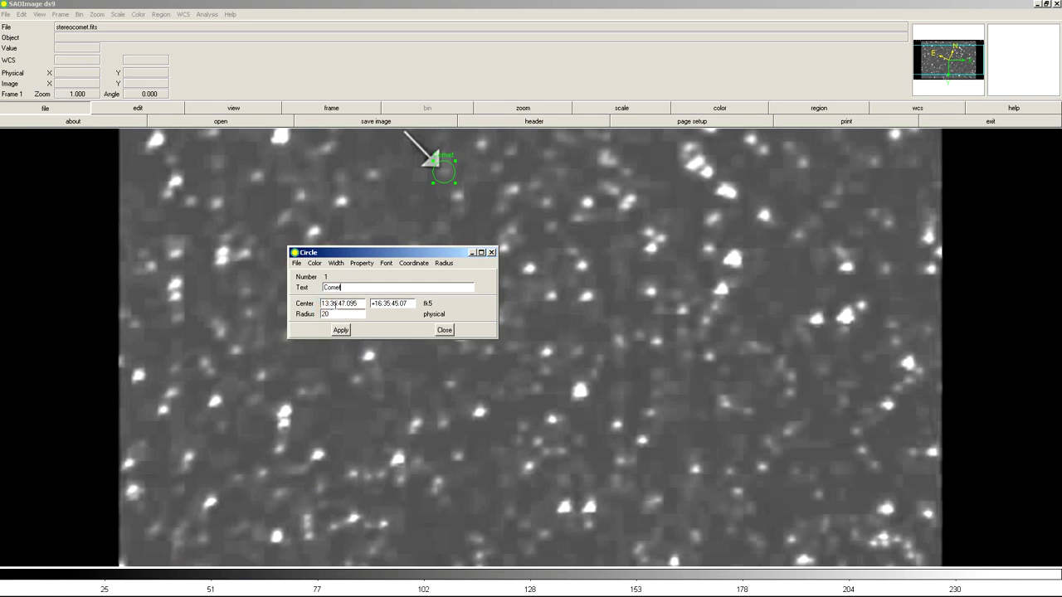
left_click(389, 303)
left_click(392, 304)
left_click(393, 304)
left_click(403, 305)
left_click(410, 305)
Switch to the planetarium program and compare the J2000 RA and Dec listed for comet Lovejoy (C2013 R1).
mouse_move(356, 573)
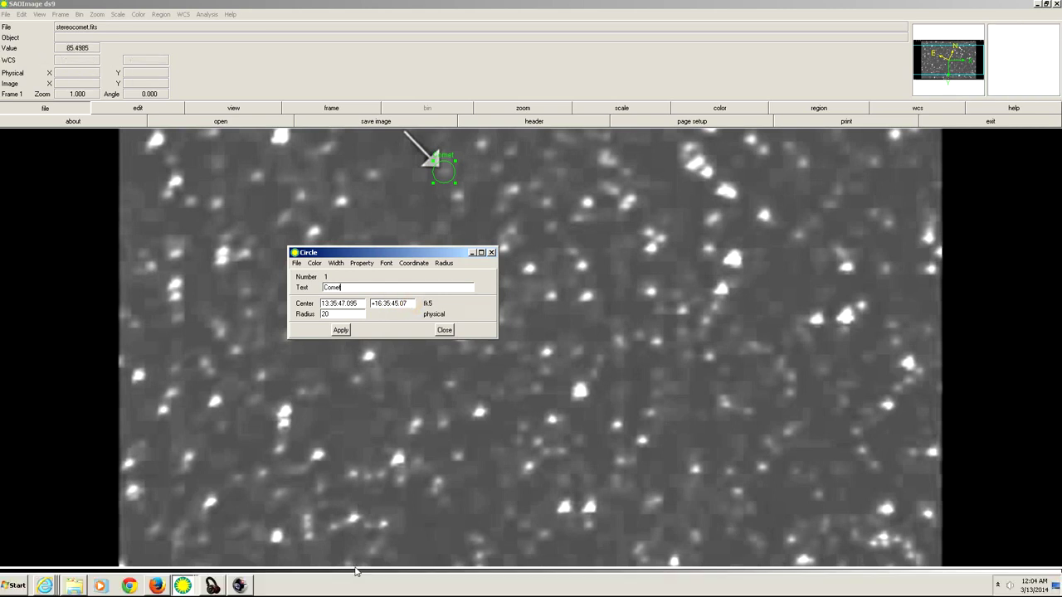
left_click(239, 586)
left_click(364, 514)
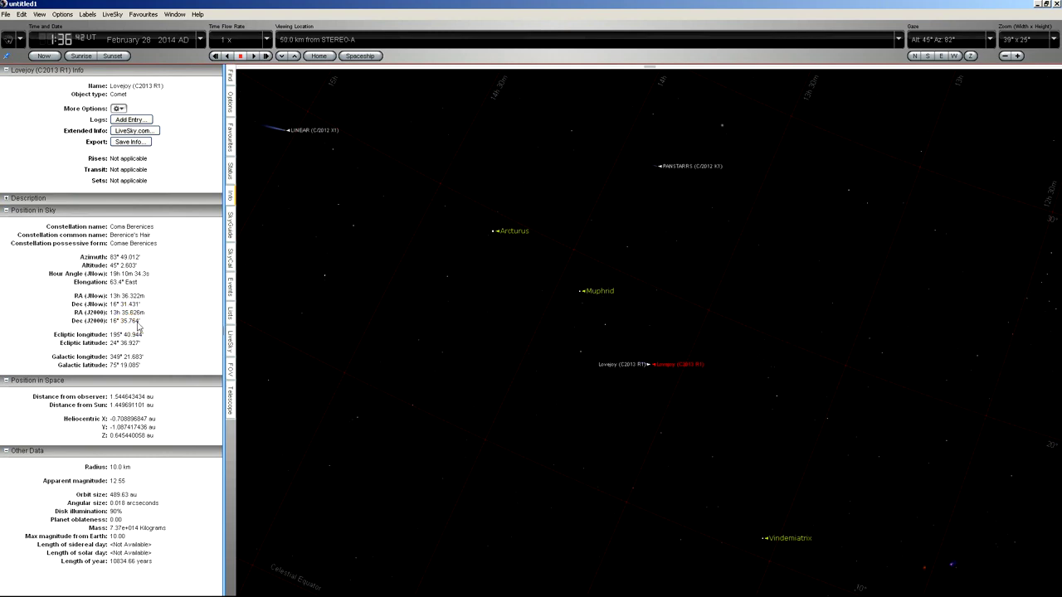
left_click(366, 339)
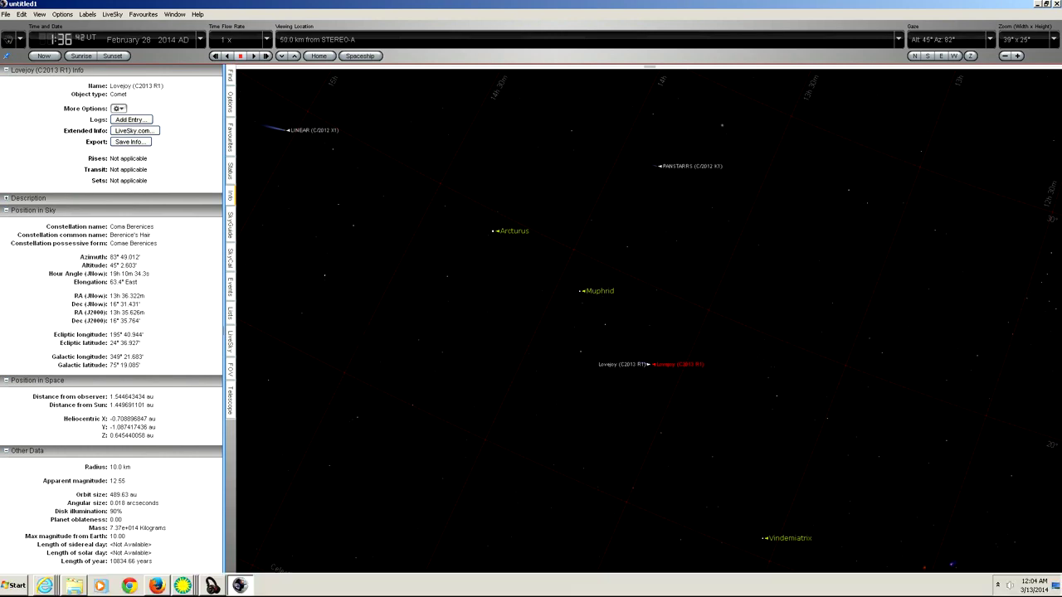
Return to the Solar System Update video, replay the section showing the 209P fluence plot and pause it at 5:40.
right_click(49, 586)
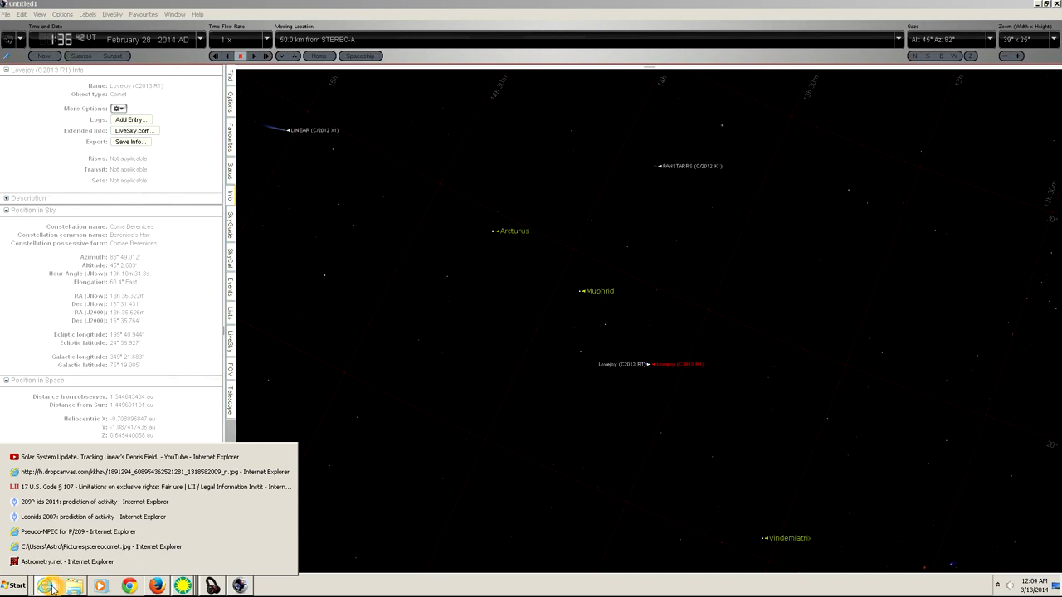
left_click(82, 457)
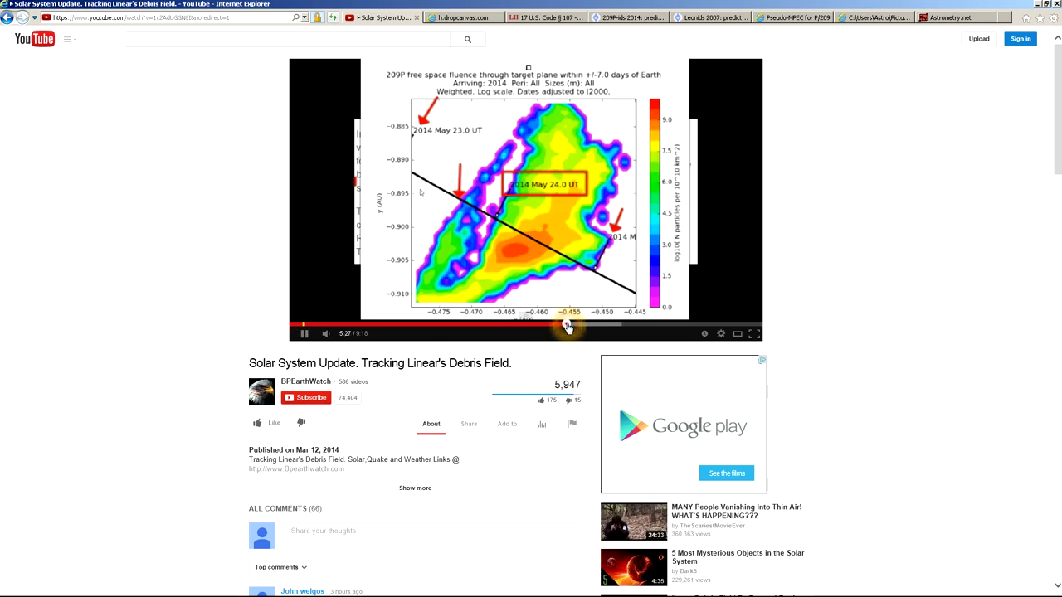
left_click(566, 324)
left_click(557, 325)
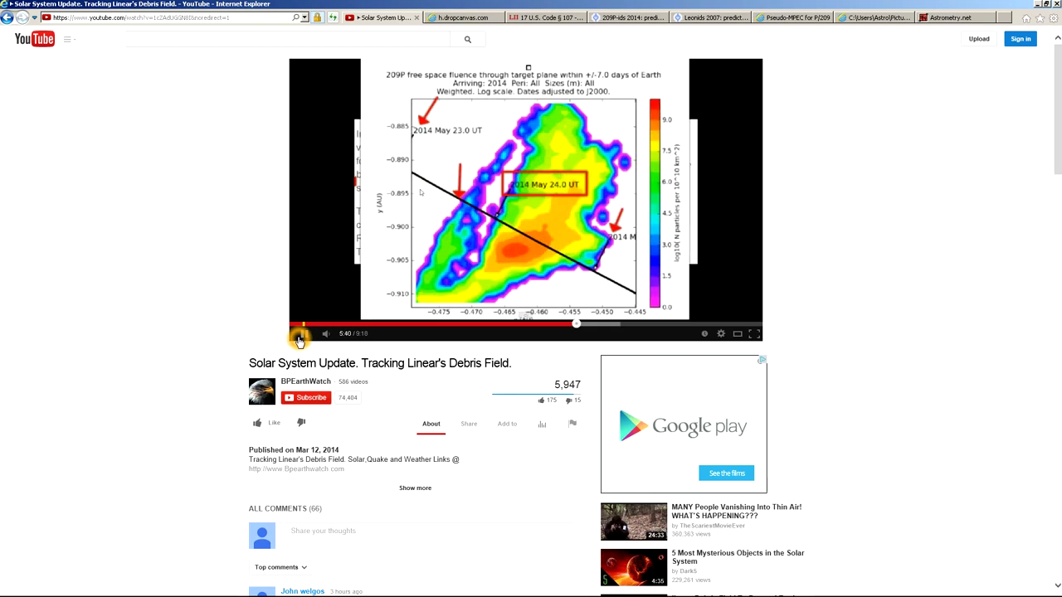
left_click(300, 337)
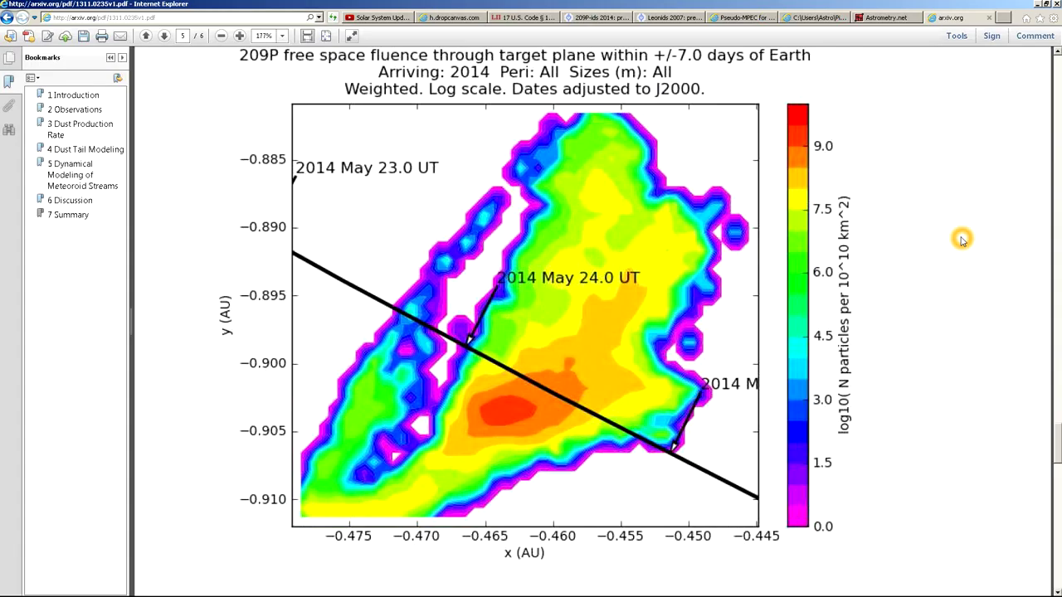
Examine the original 209P free space fluence plot on page 5 of the arXiv paper 1311.0235v1.
scroll(960, 236, "up", 1)
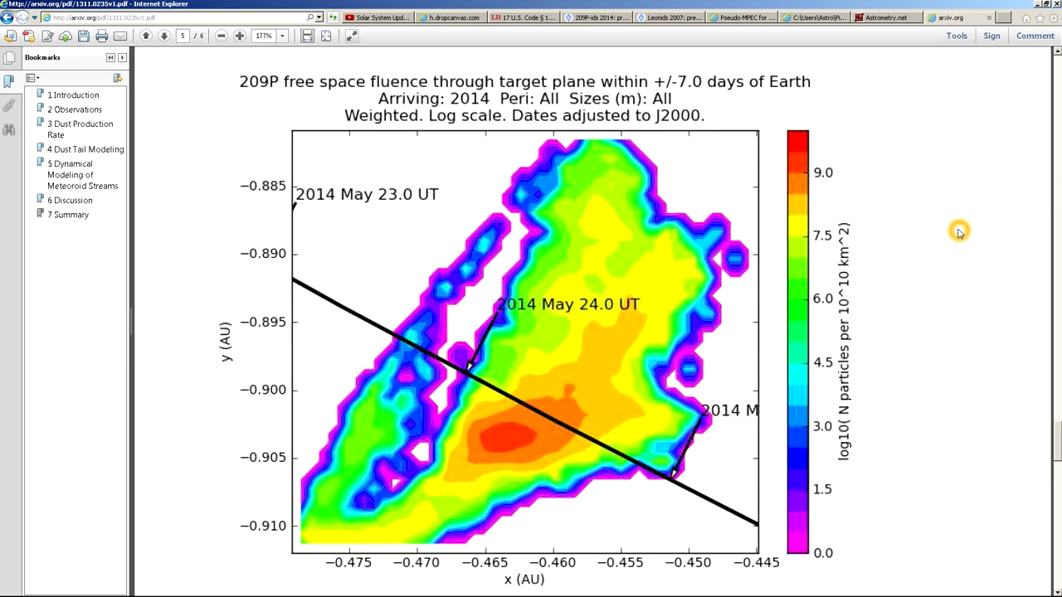
Read the Figure 2 caption below the 209P fluence plot on page 5 of the arXiv paper.
scroll(958, 233, "down", 7)
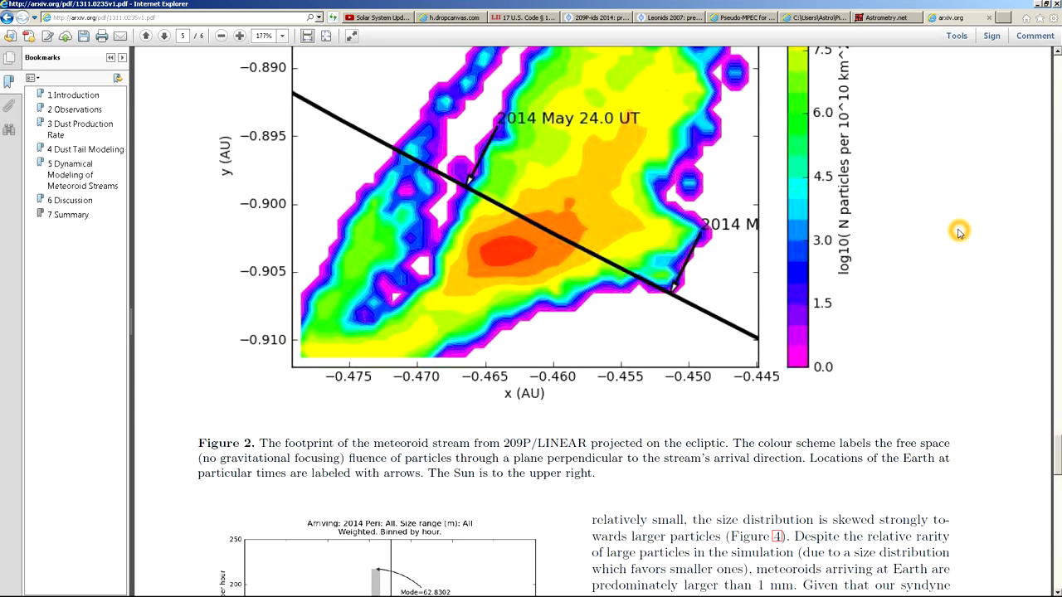
scroll(958, 232, "up", 2)
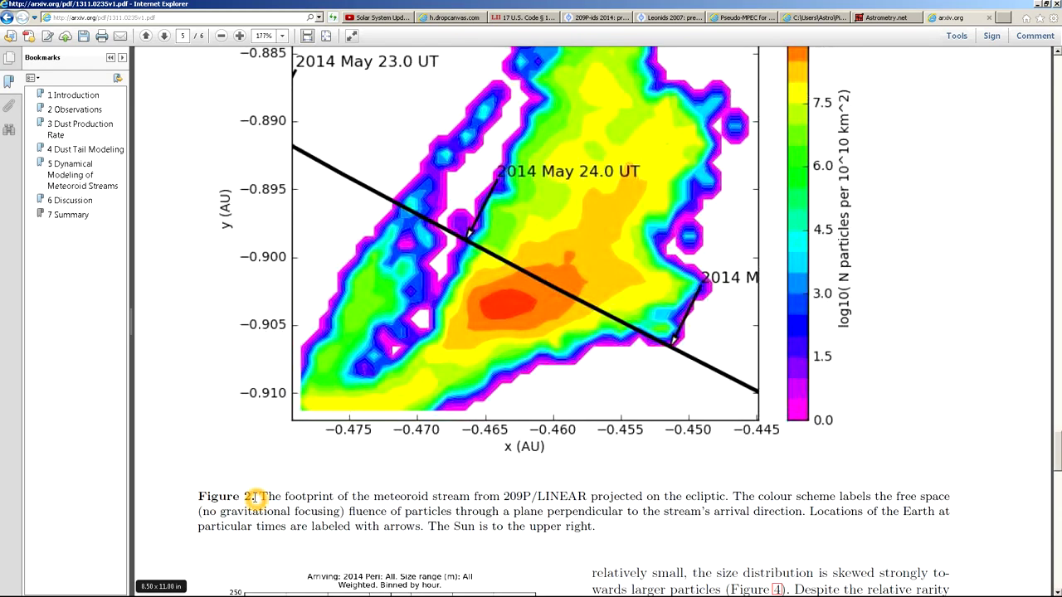
scroll(255, 446, "up", 5)
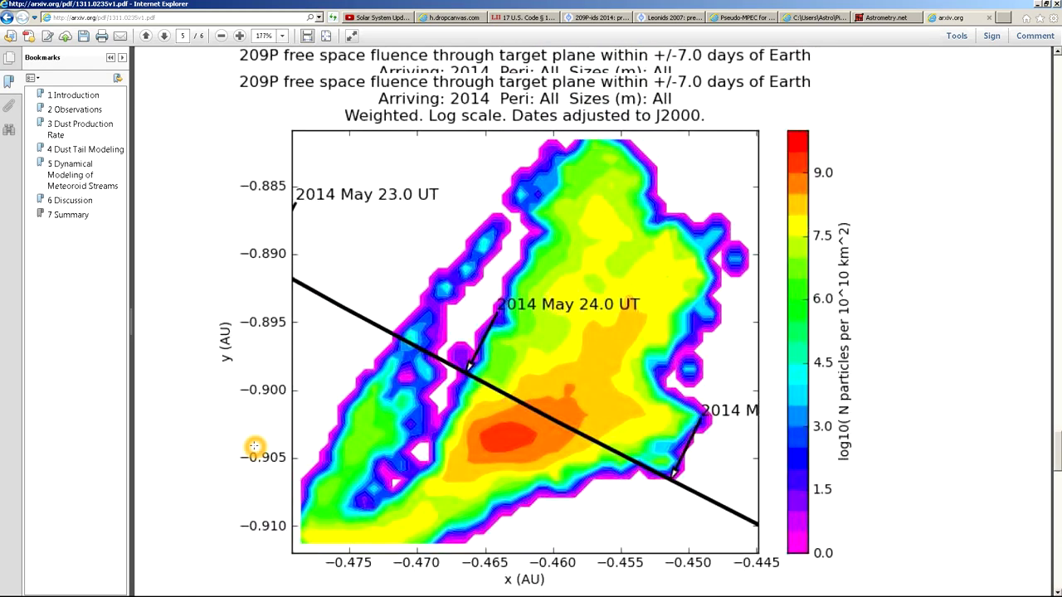
Read the page 4 discussion of the simulated comet trails, their perihelion passage years and the expected meteor rates.
scroll(255, 446, "up", 15)
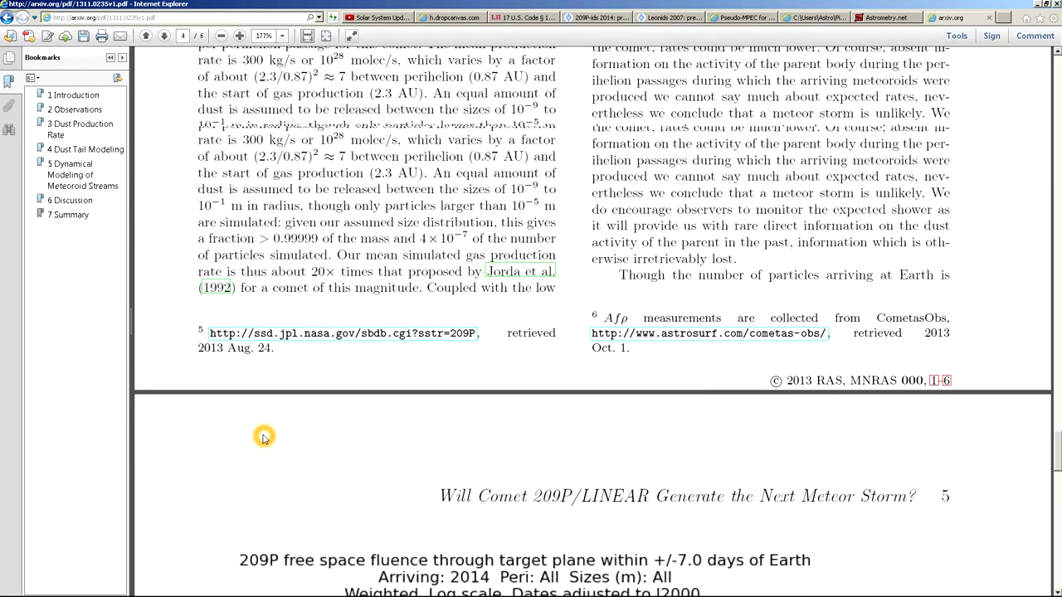
scroll(263, 437, "up", 10)
left_click_drag(622, 260, 755, 325)
left_click(755, 325)
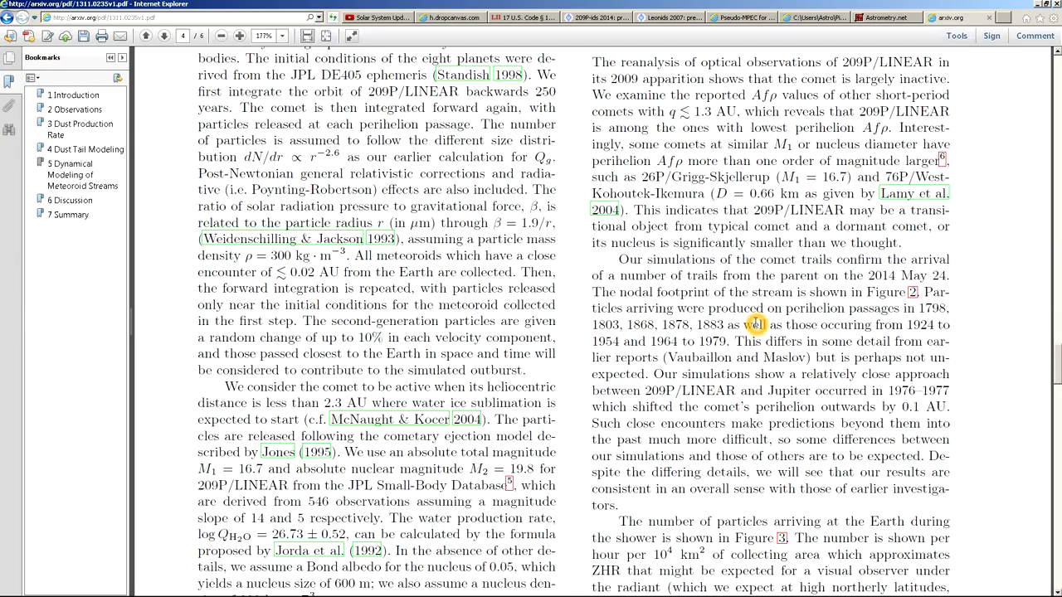
scroll(755, 324, "down", 1)
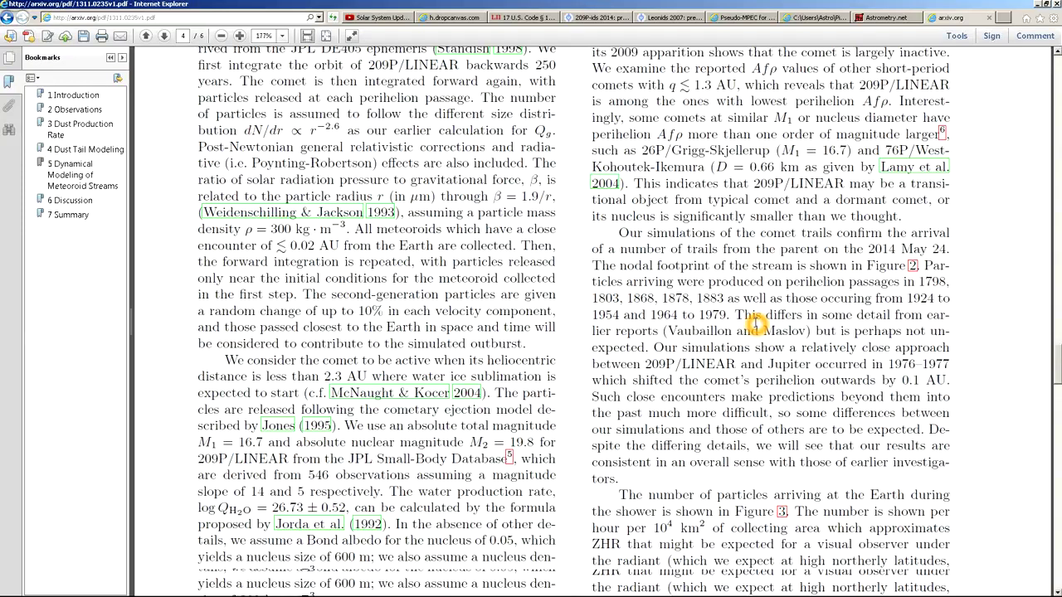
scroll(755, 324, "down", 1)
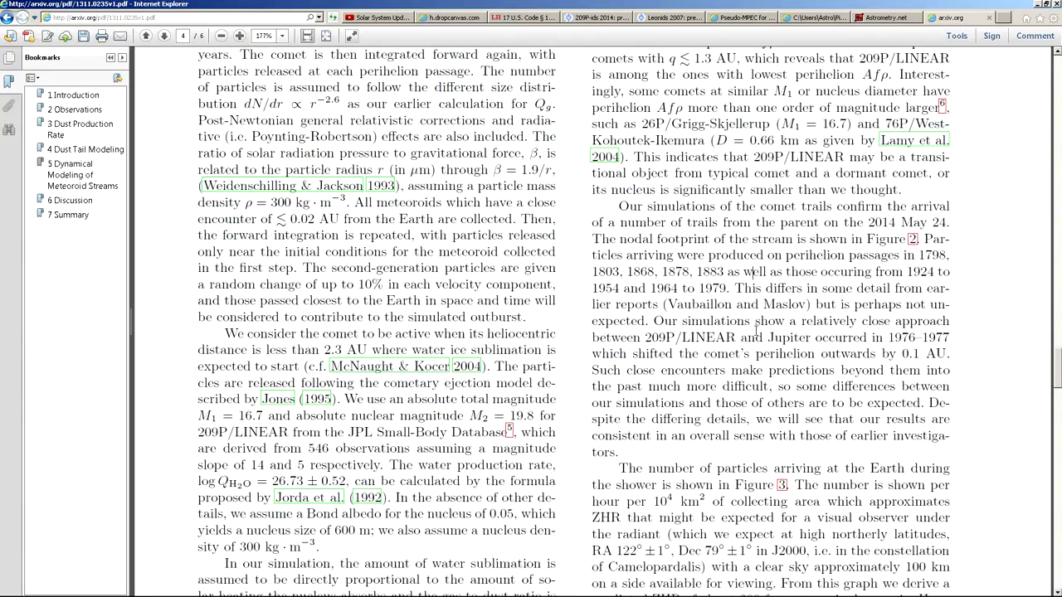
scroll(755, 329, "down", 5)
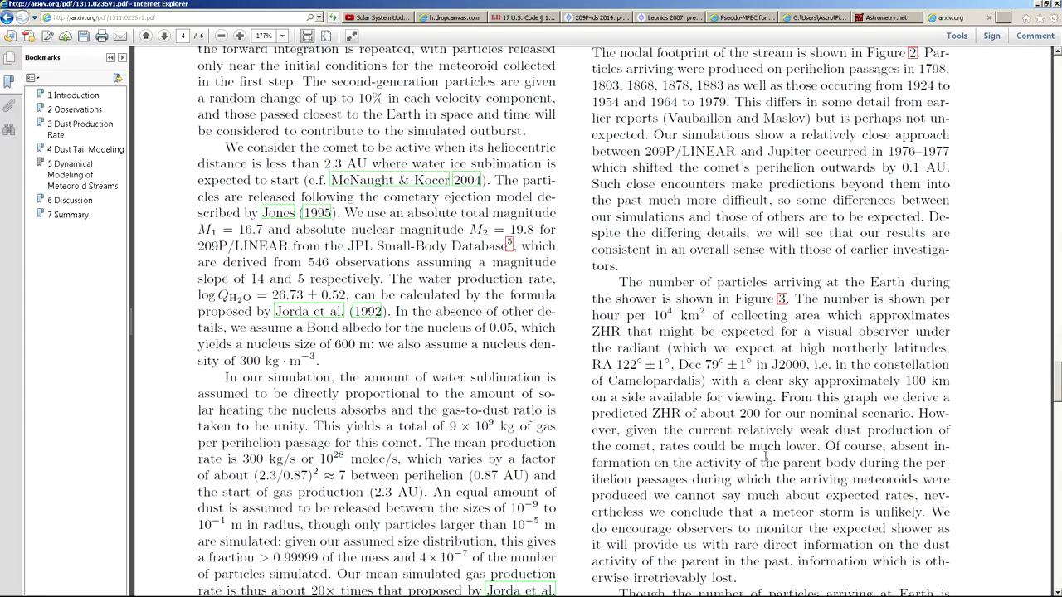
scroll(765, 455, "down", 2)
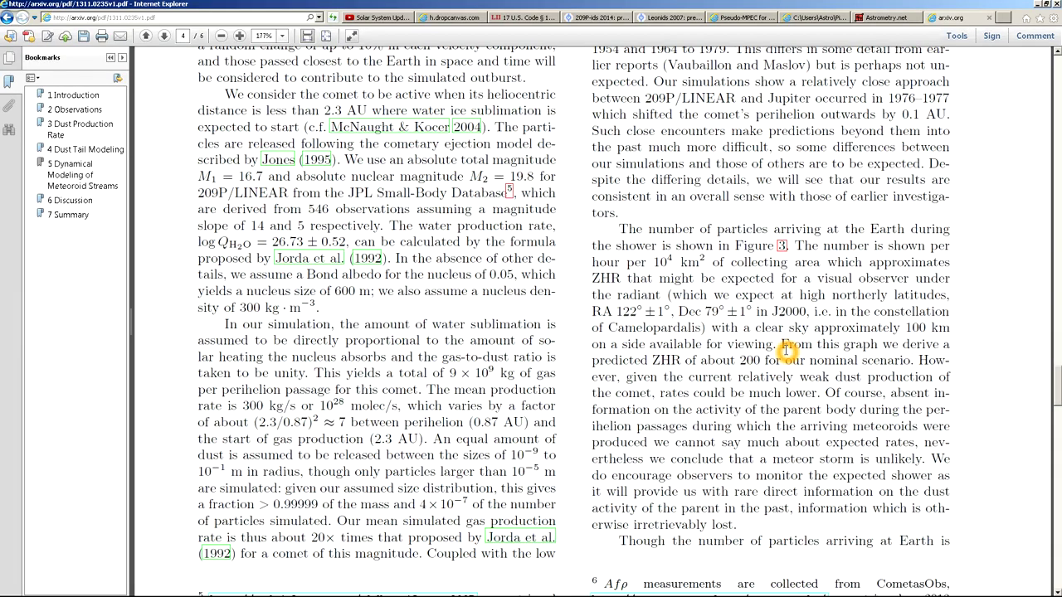
Select the phrase "a meteor storm is unlikely" in the page 4 conclusion and read the lines that follow it.
left_click_drag(784, 351, 906, 461)
left_click(886, 458)
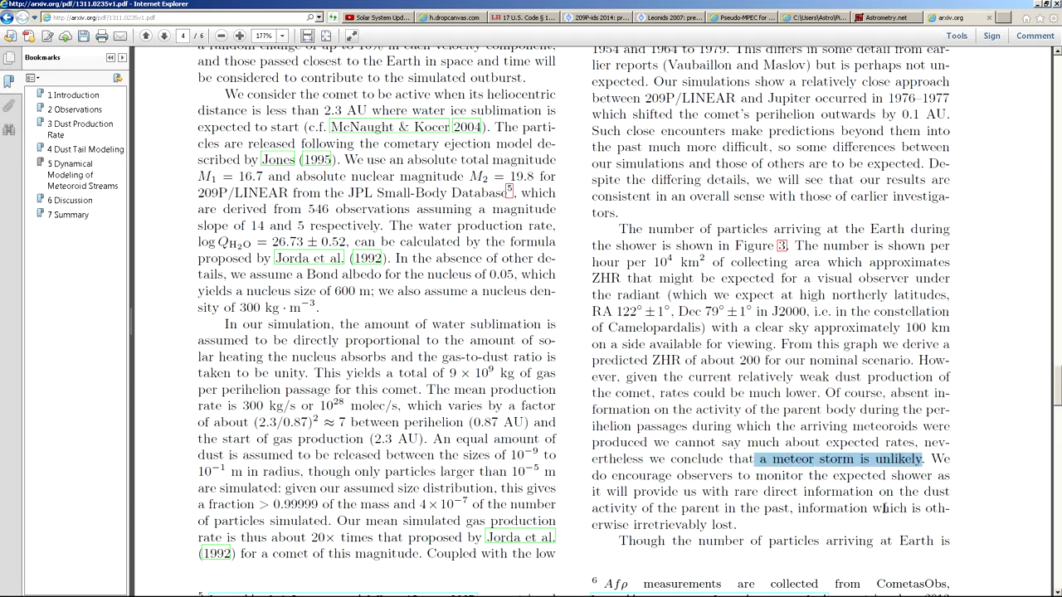
scroll(863, 488, "down", 1)
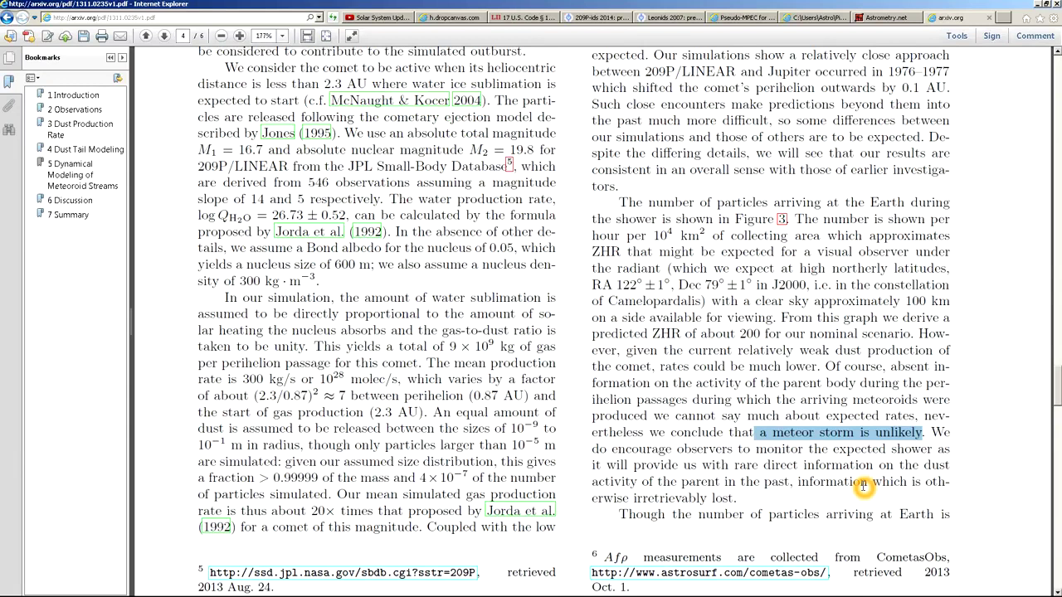
scroll(862, 488, "down", 3)
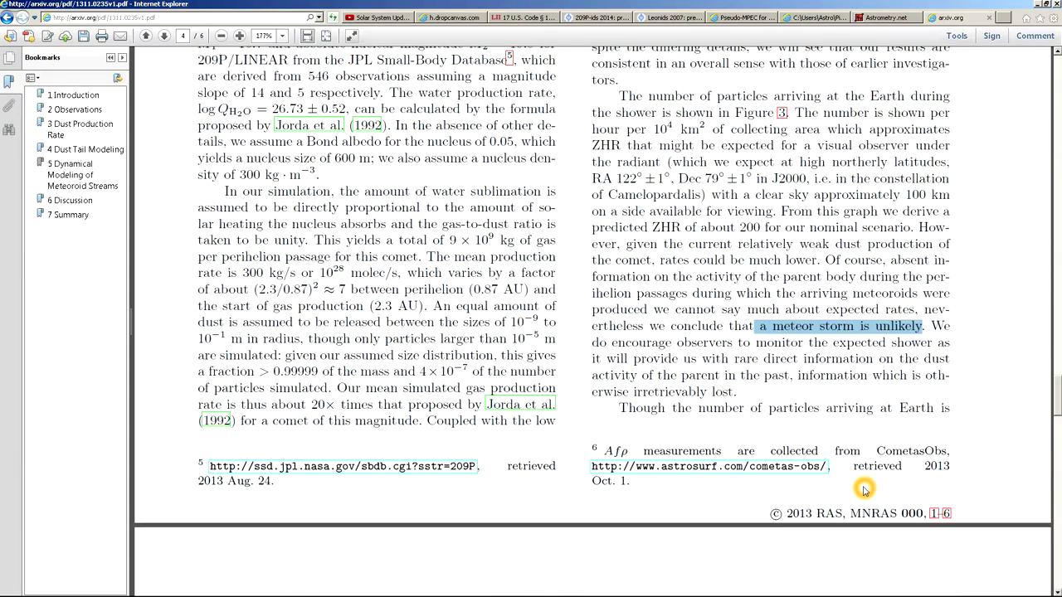
left_click(736, 340)
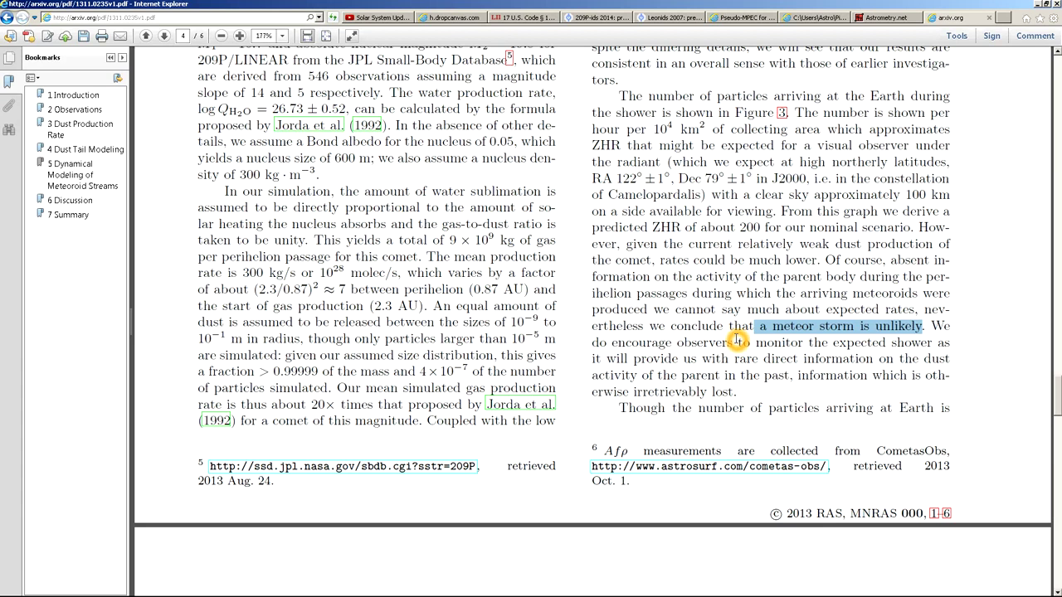
Recheck the page 4 conclusion, then compare the page 5 fluence plot with the annotated copy in the Solar System Update video.
scroll(736, 340, "down", 5)
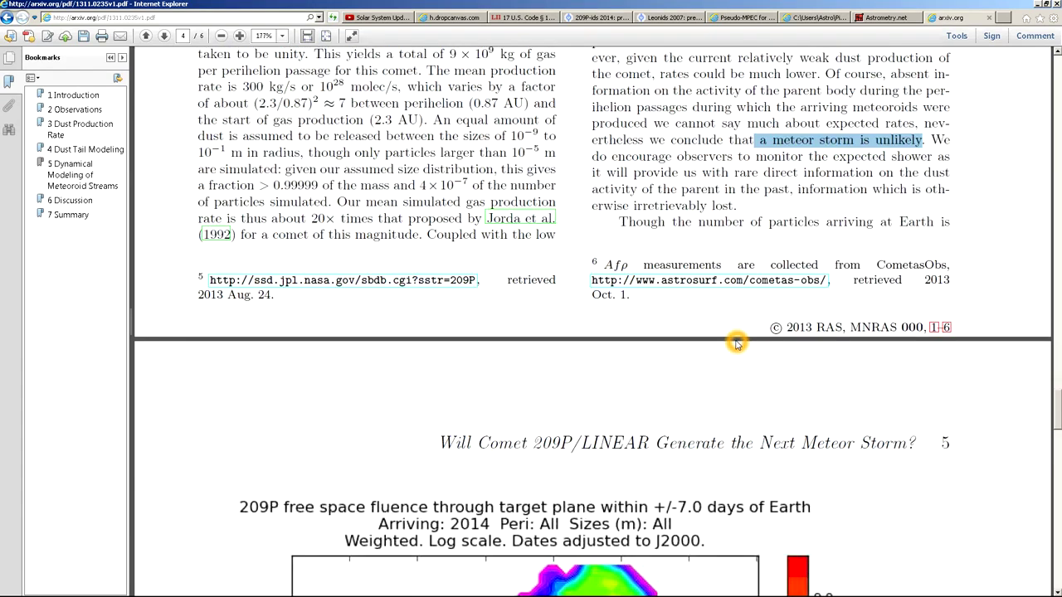
scroll(736, 342, "down", 4)
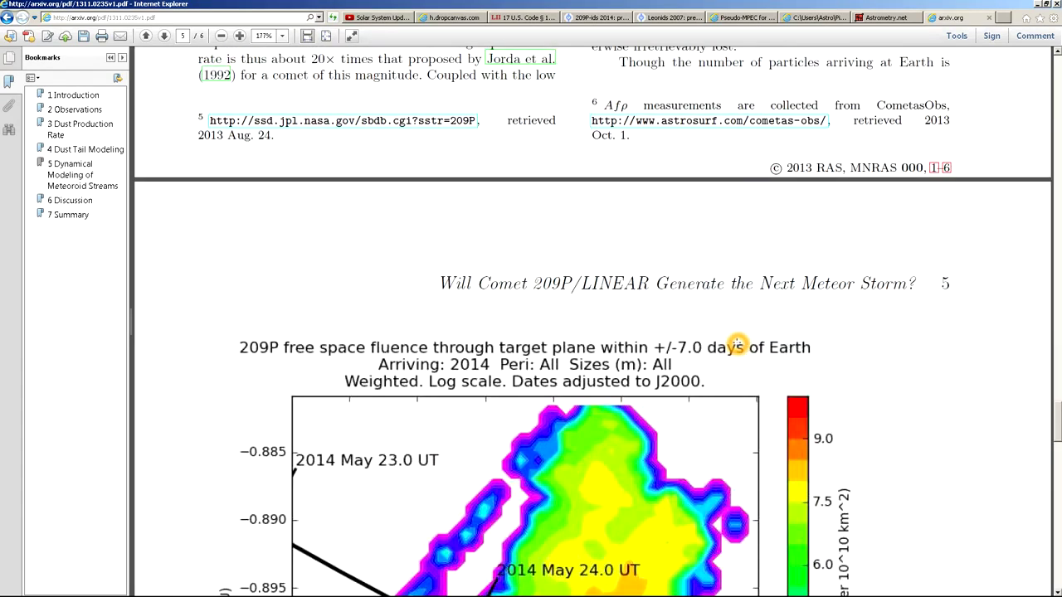
scroll(737, 343, "up", 11)
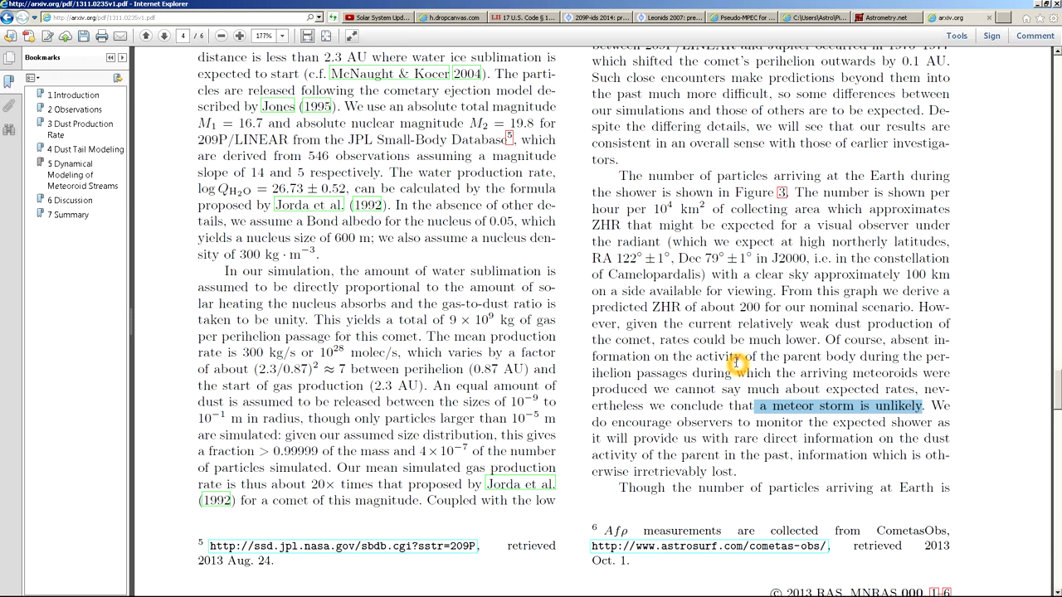
scroll(735, 362, "down", 3)
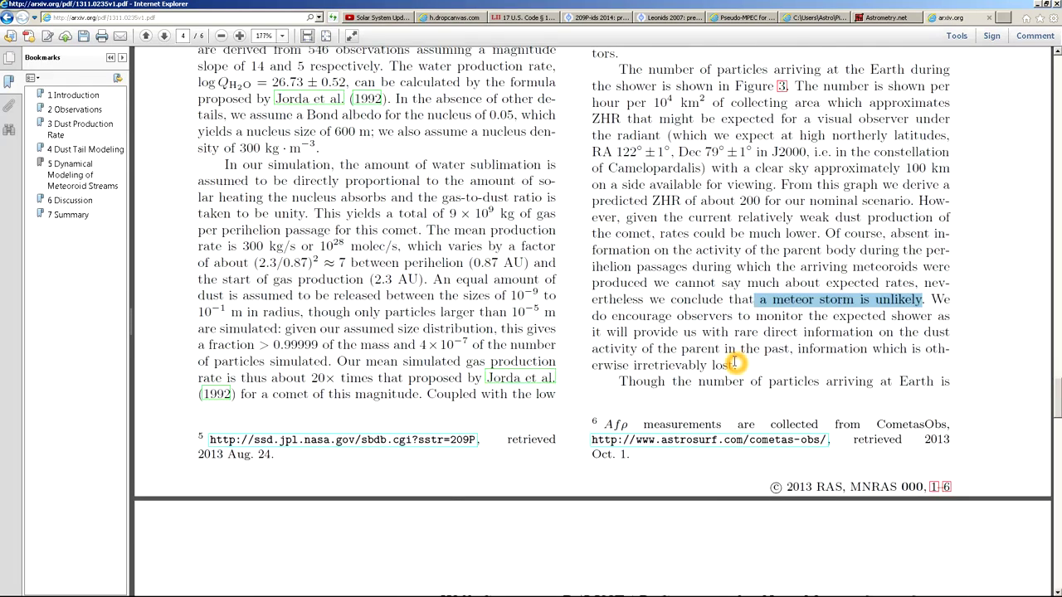
scroll(735, 363, "down", 1)
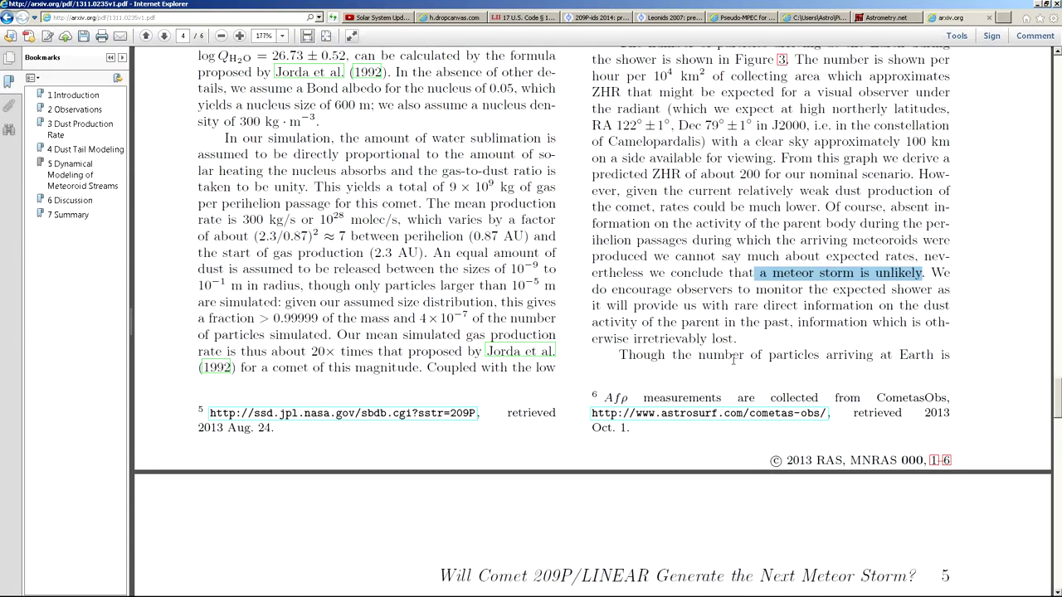
scroll(734, 358, "down", 12)
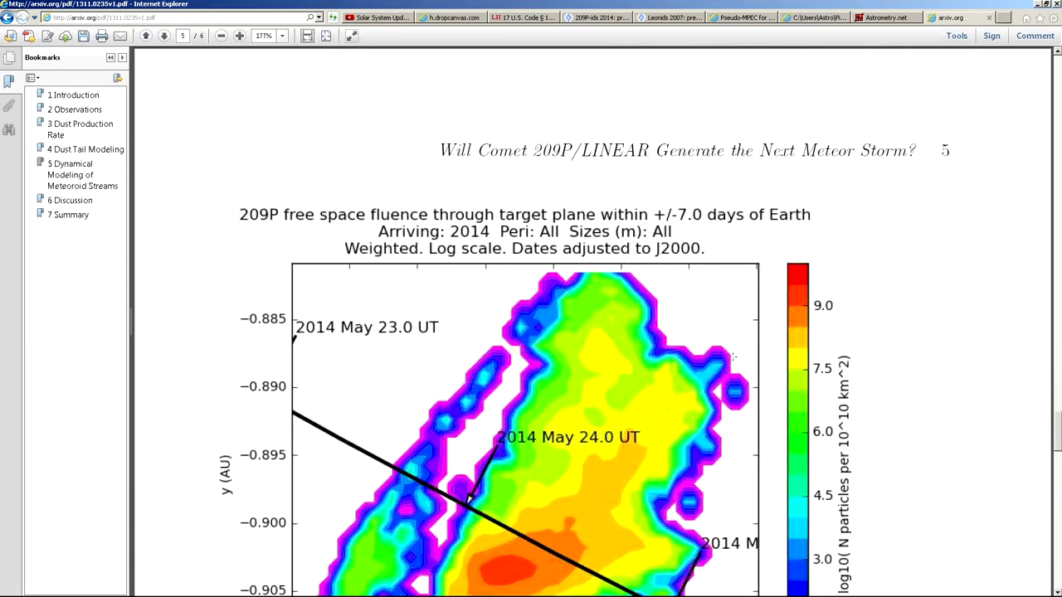
scroll(733, 357, "down", 4)
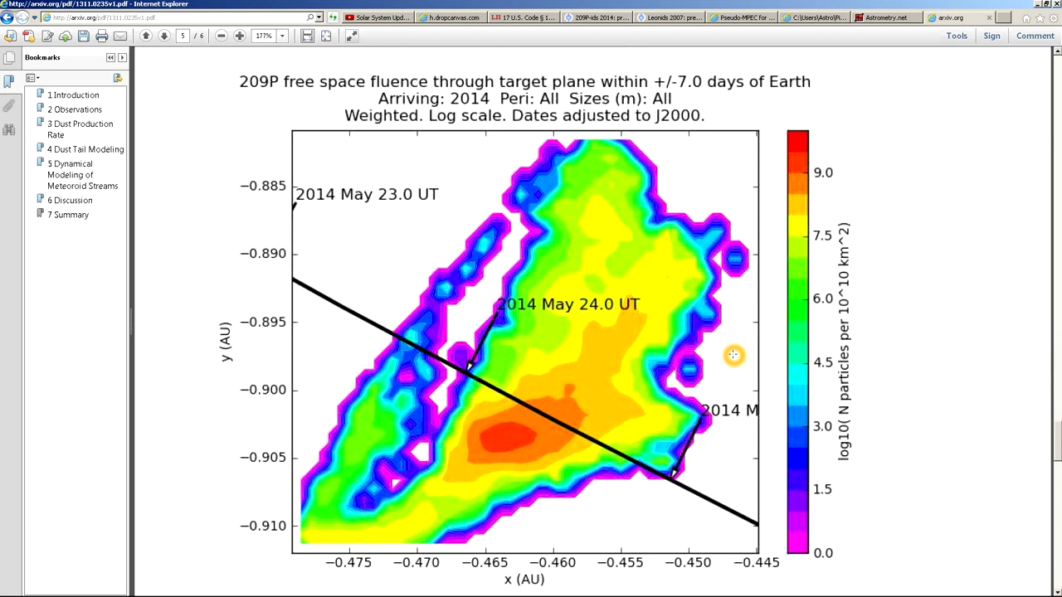
left_click(378, 17)
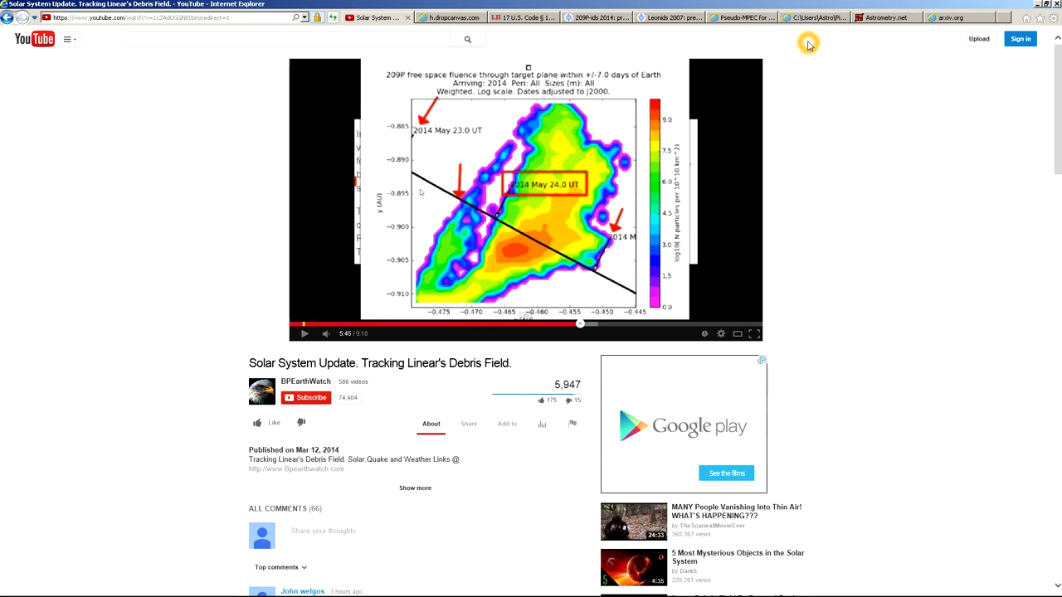
Switch to the 209P-ids 2014 prediction page and review its trail projection figures and the activity forecast text.
left_click(583, 20)
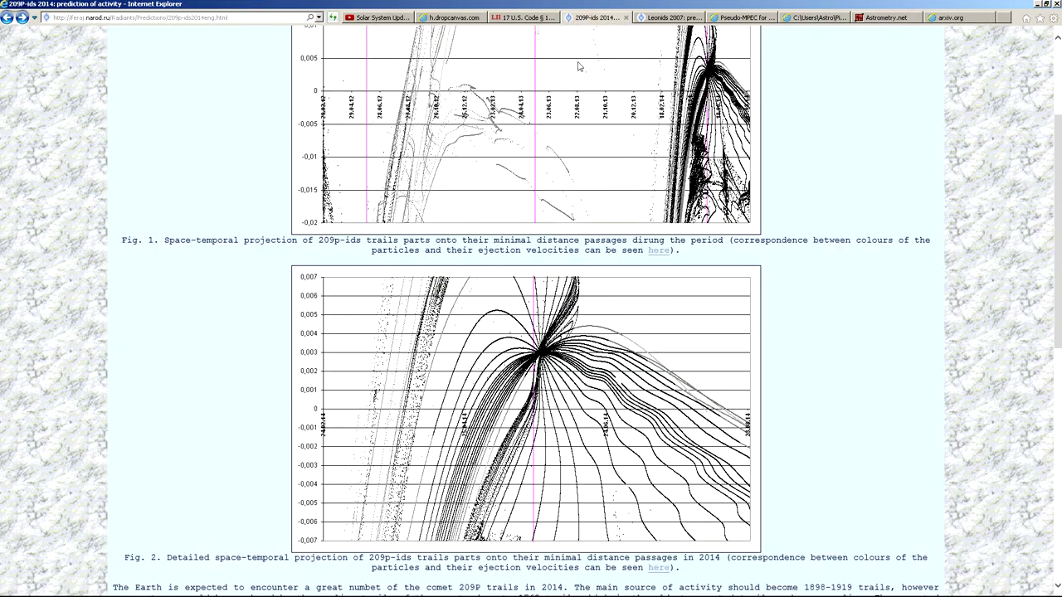
scroll(646, 247, "up", 2)
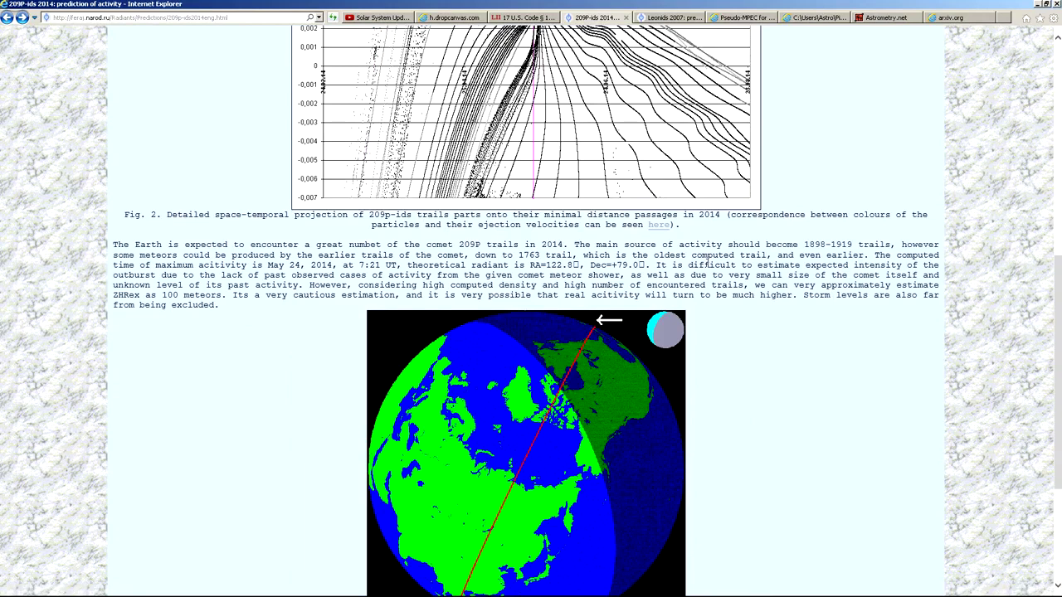
scroll(707, 262, "up", 4)
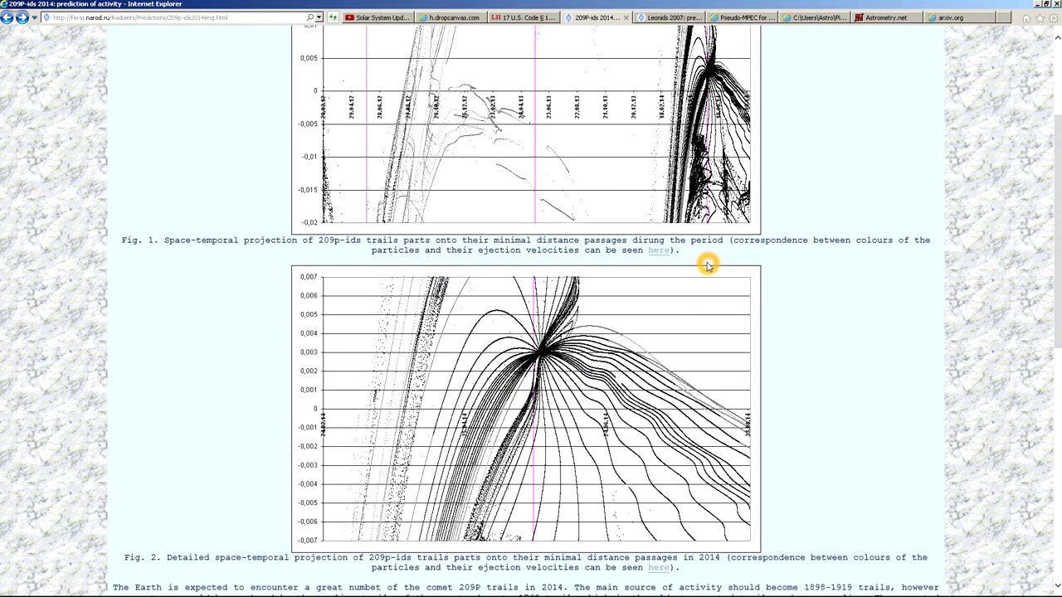
scroll(706, 263, "down", 1)
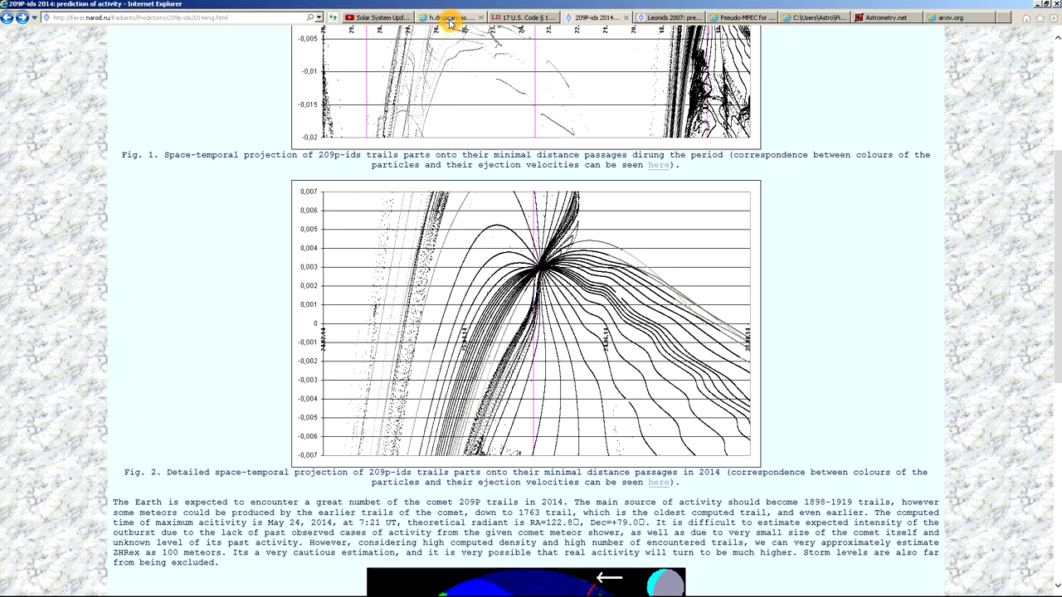
Switch to the h.dropcanvas.com page and read the COPYRIGHT VIOLATIONS message.
left_click(450, 19)
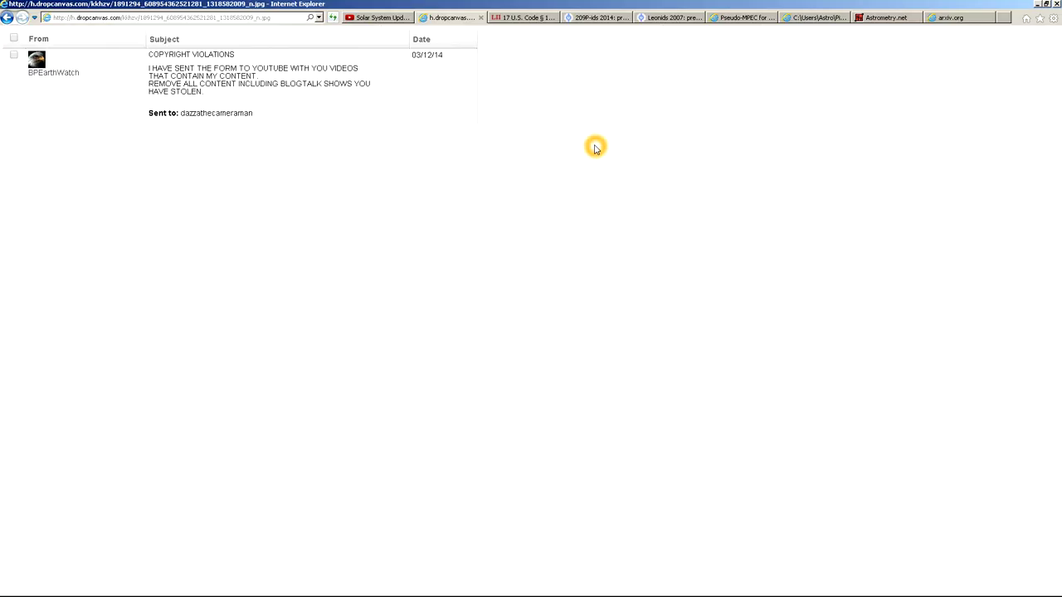